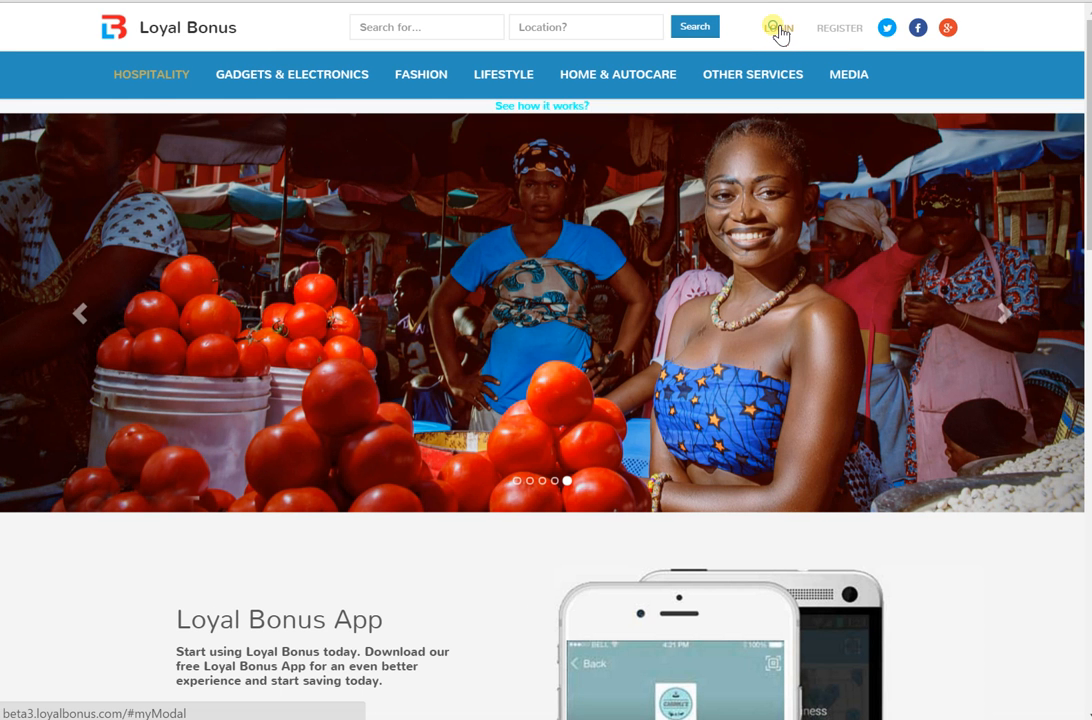
Log in to the business account through the Business Login form using the saved credentials
{"action": "left_click", "coordinate": [780, 33]}
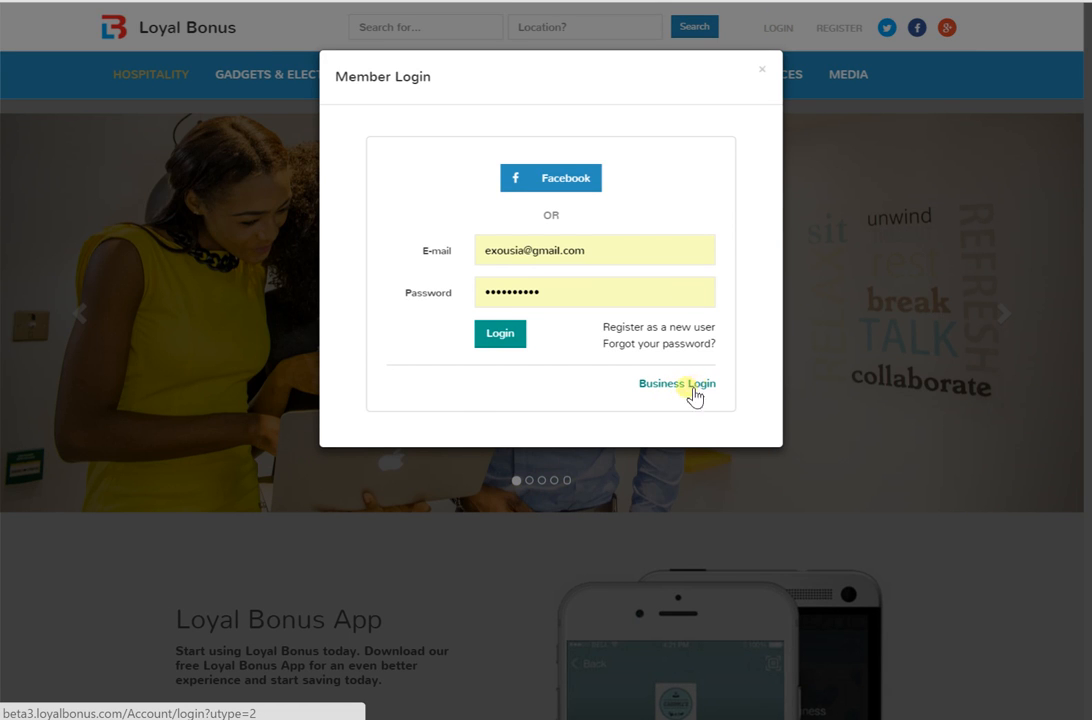
{"action": "left_click", "coordinate": [684, 392]}
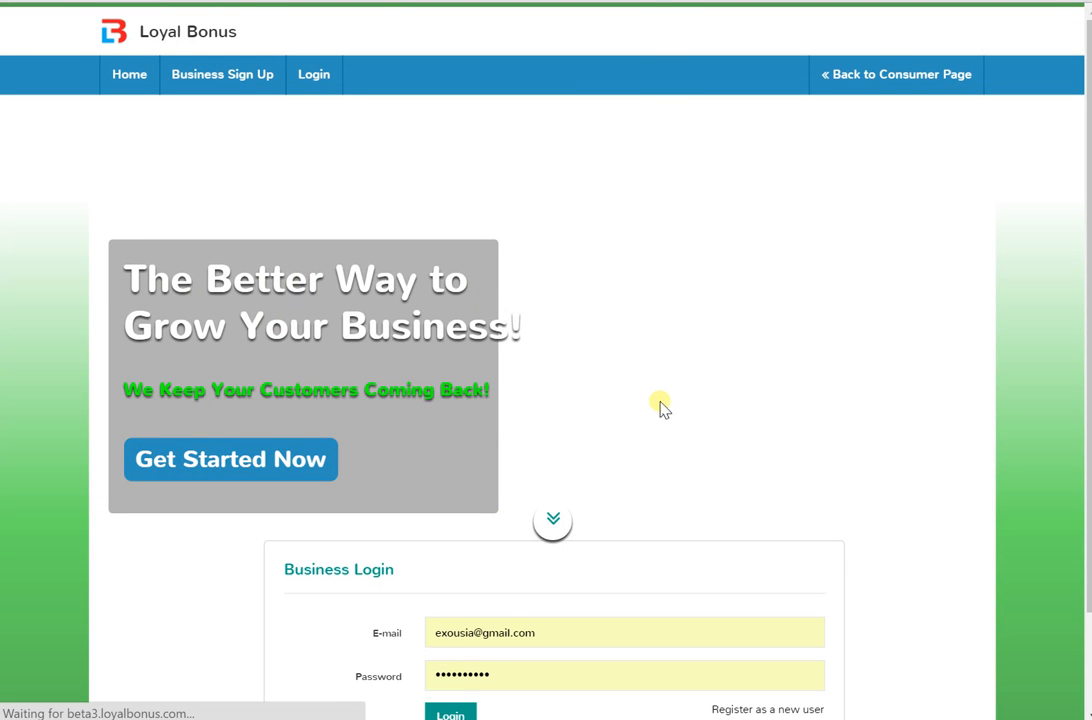
{"action": "scroll", "coordinate": [656, 392], "scroll_direction": "down", "scroll_amount": 1}
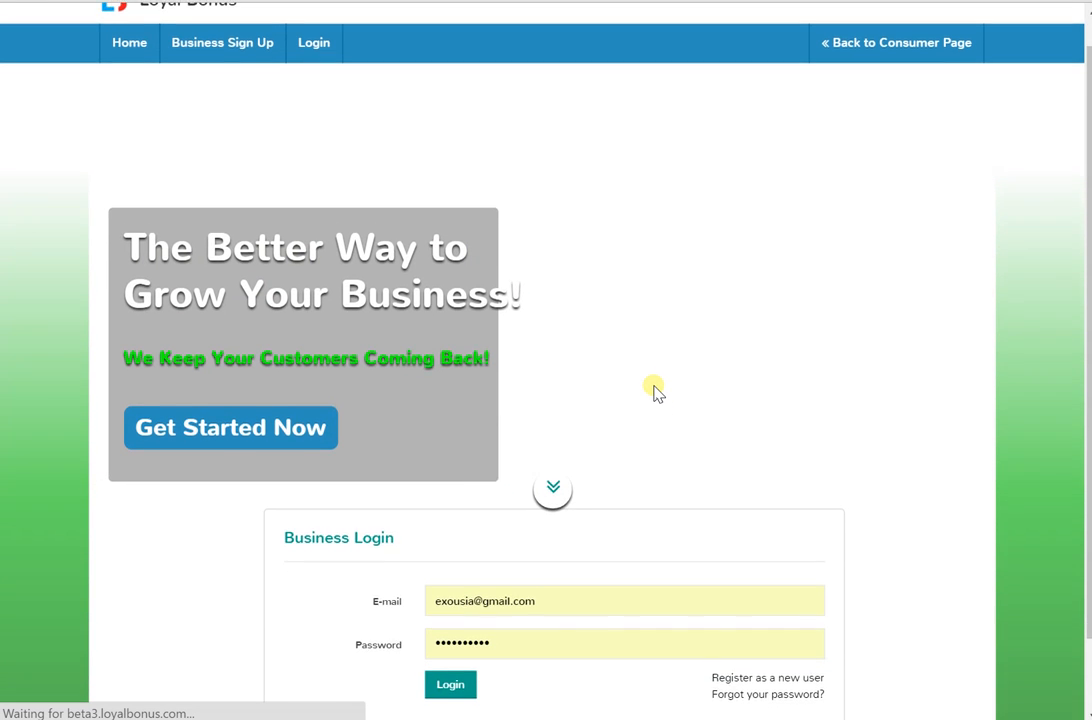
{"action": "scroll", "coordinate": [653, 390], "scroll_direction": "down", "scroll_amount": 1}
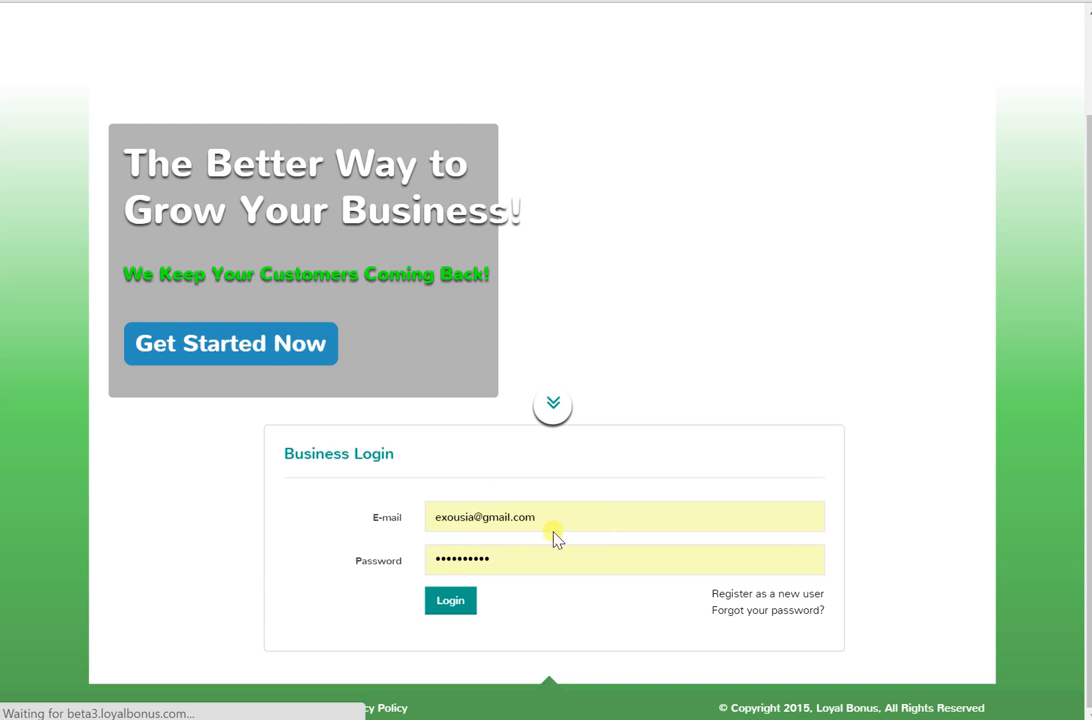
{"action": "left_click", "coordinate": [452, 606]}
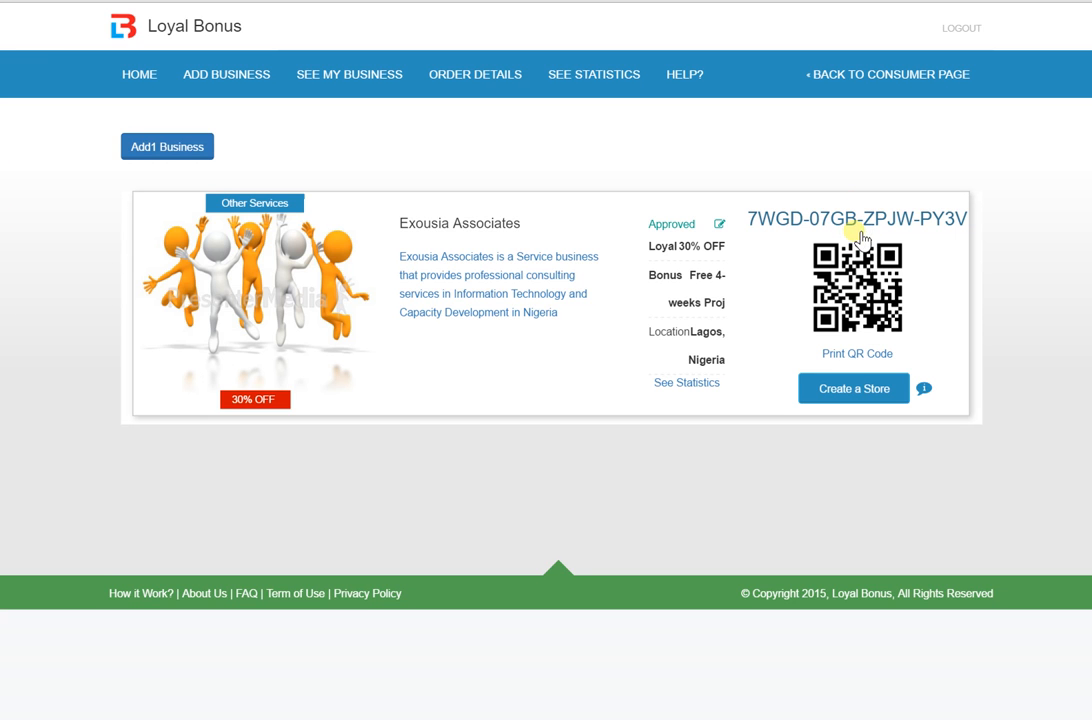
Preview the printable QR code of Exousia Associates, cancel printing and return to the business listing
{"action": "left_click", "coordinate": [858, 363]}
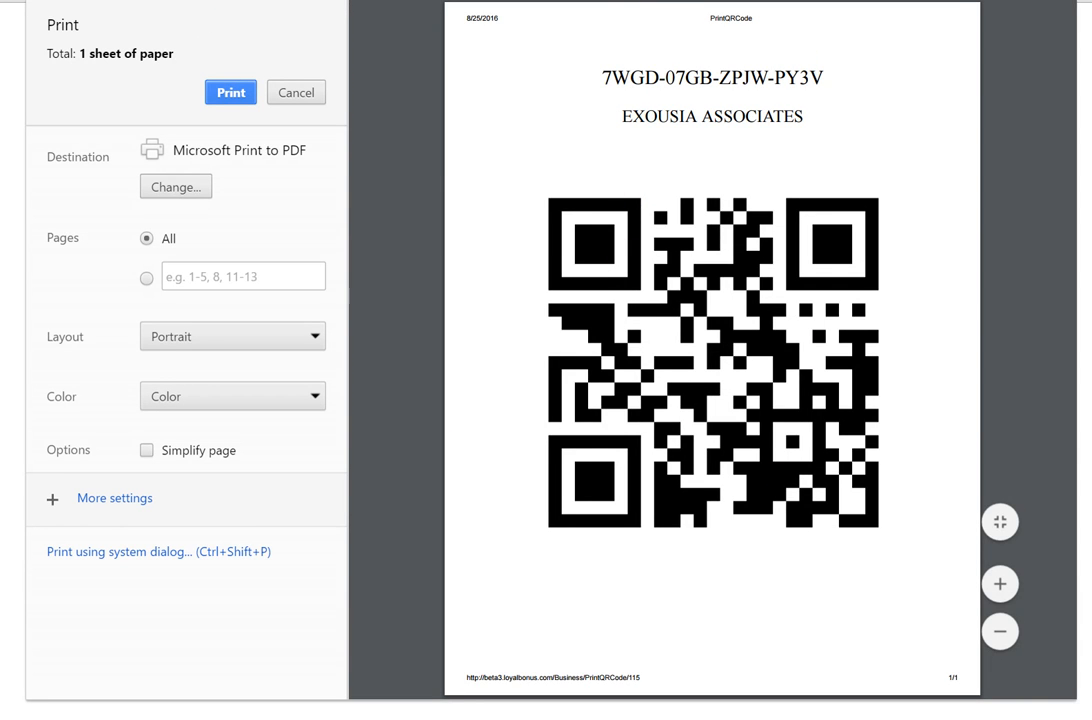
{"action": "left_click", "coordinate": [293, 96]}
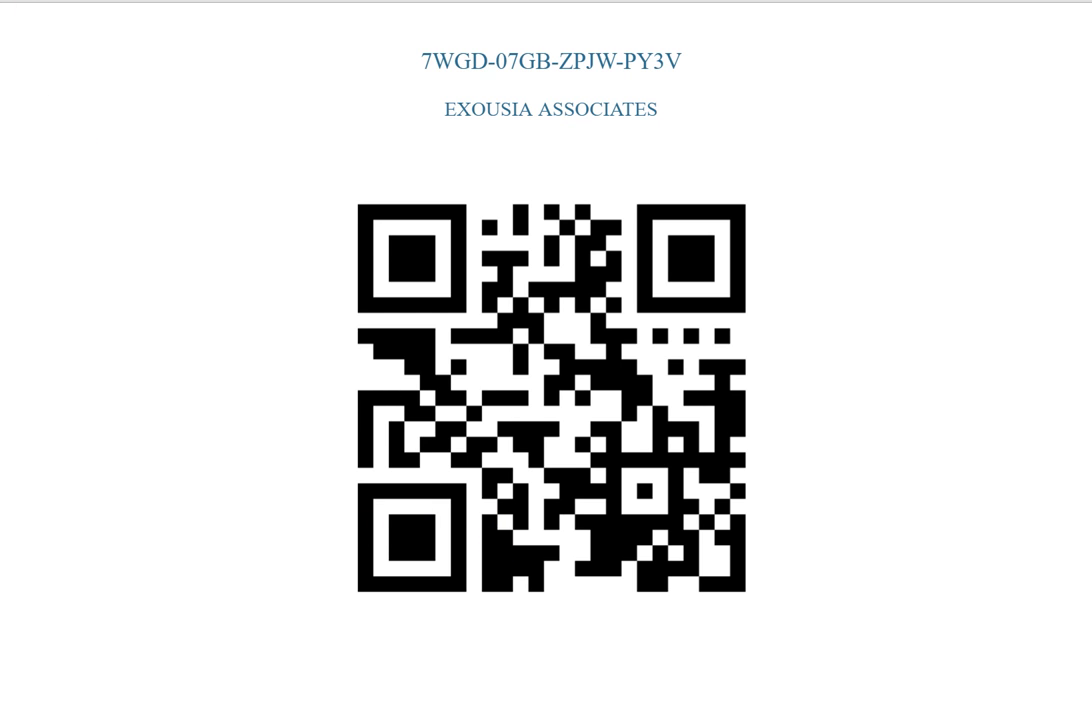
{"action": "left_click", "coordinate": [397, 1]}
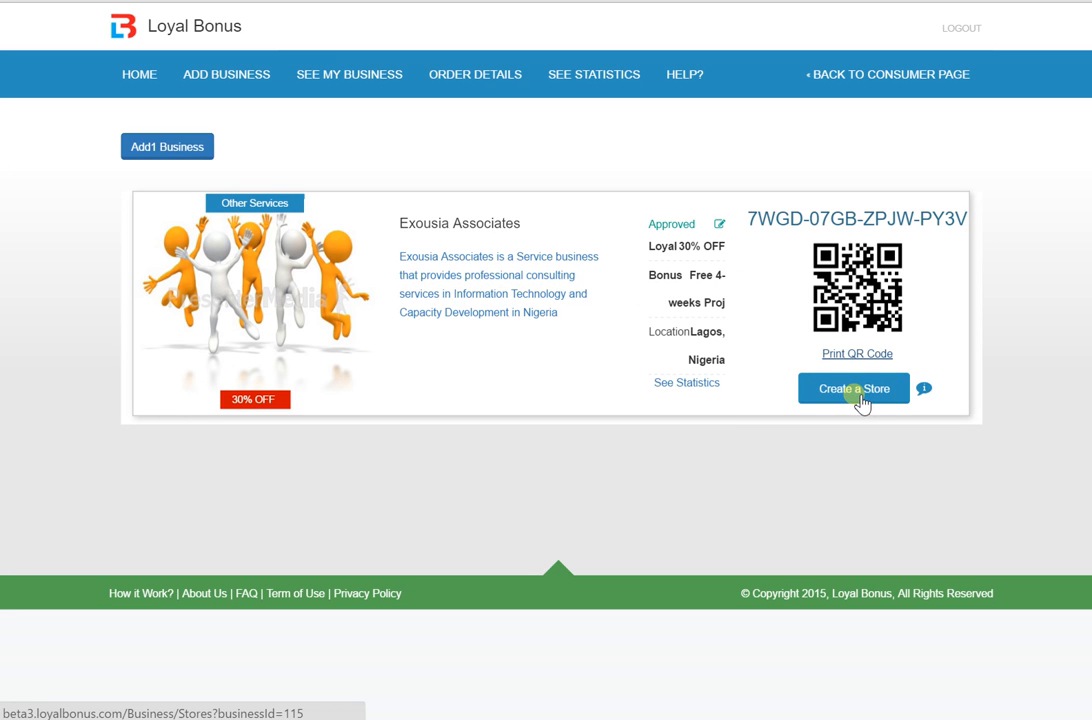
Create a store for Exousia Associates and start a new entry of type Product
{"action": "left_click", "coordinate": [860, 400]}
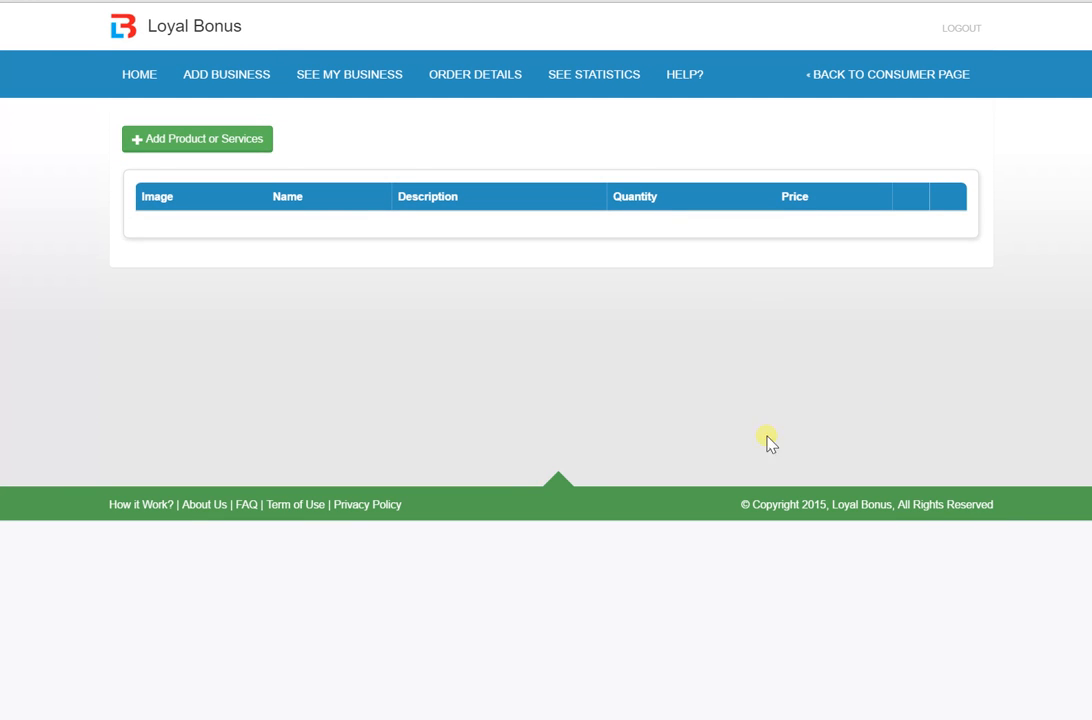
{"action": "left_click", "coordinate": [142, 143]}
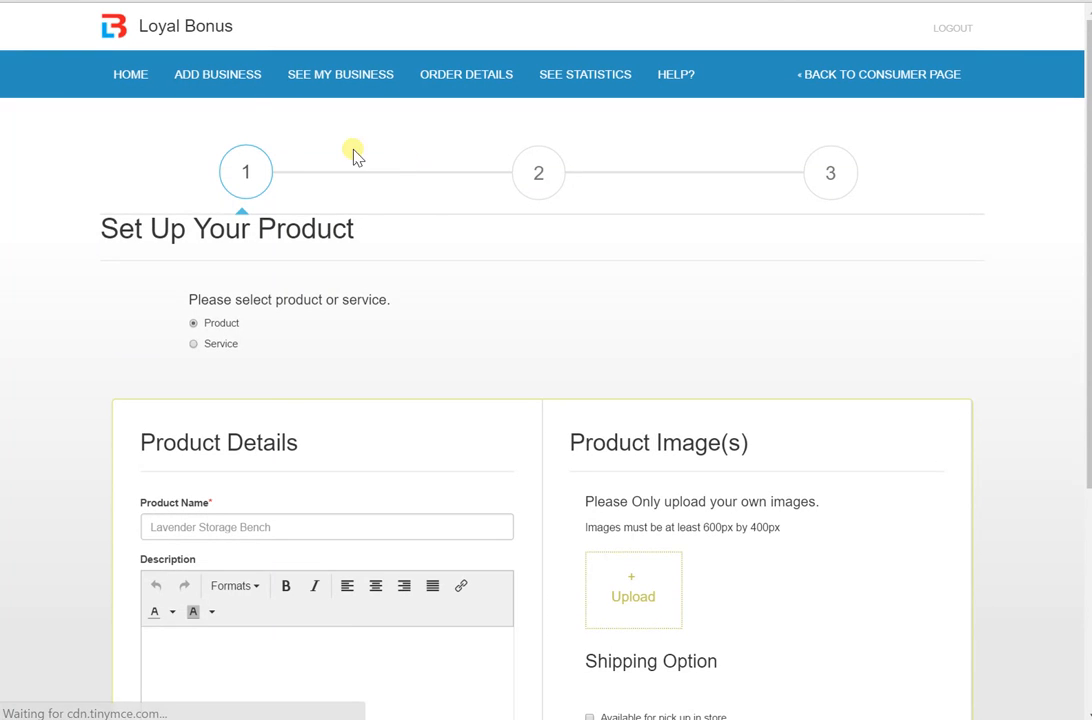
{"action": "scroll", "coordinate": [297, 320], "scroll_direction": "down", "scroll_amount": 1}
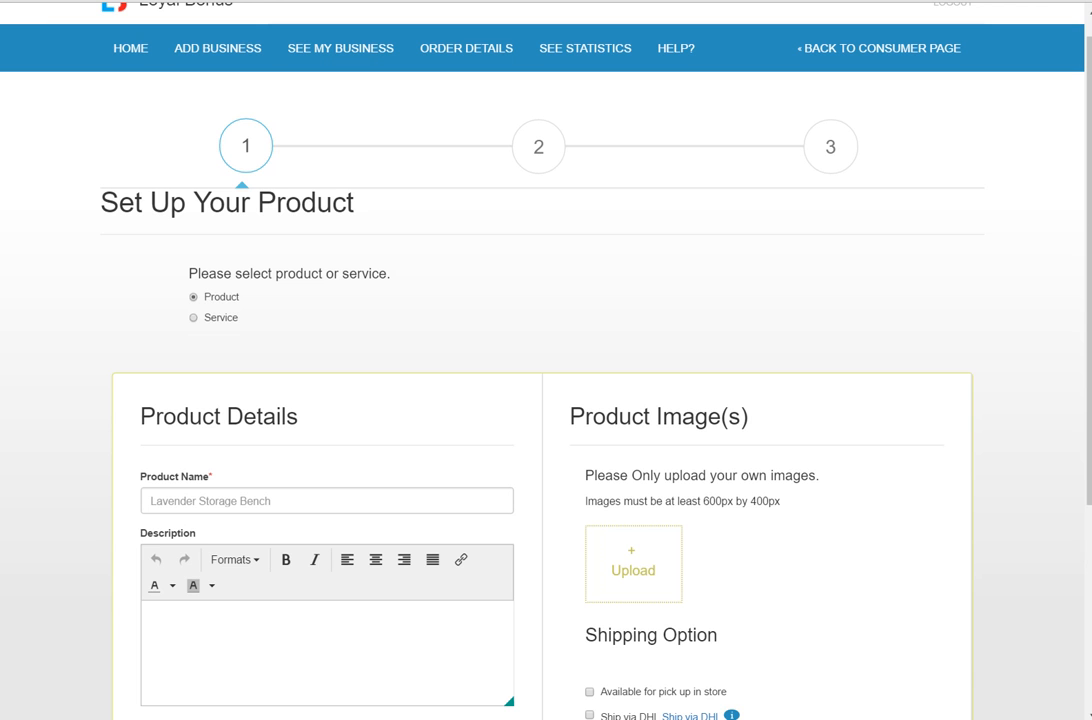
{"action": "scroll", "coordinate": [150, 350], "scroll_direction": "down", "scroll_amount": 2}
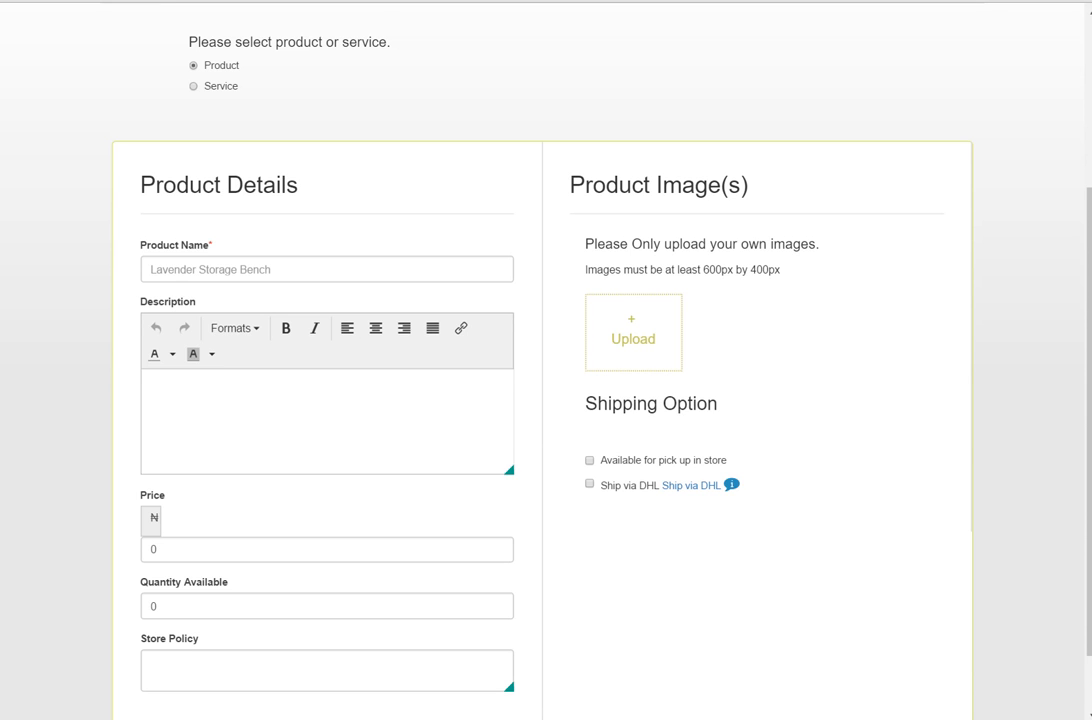
Name the product "Microsoft Surface Pro 4" and paste the copied Surface Pro 4 specifications into its description
{"action": "left_click", "coordinate": [212, 268]}
{"action": "type", "text": "Microsoft Surface Pro 4"}
{"action": "left_click", "coordinate": [295, 393]}
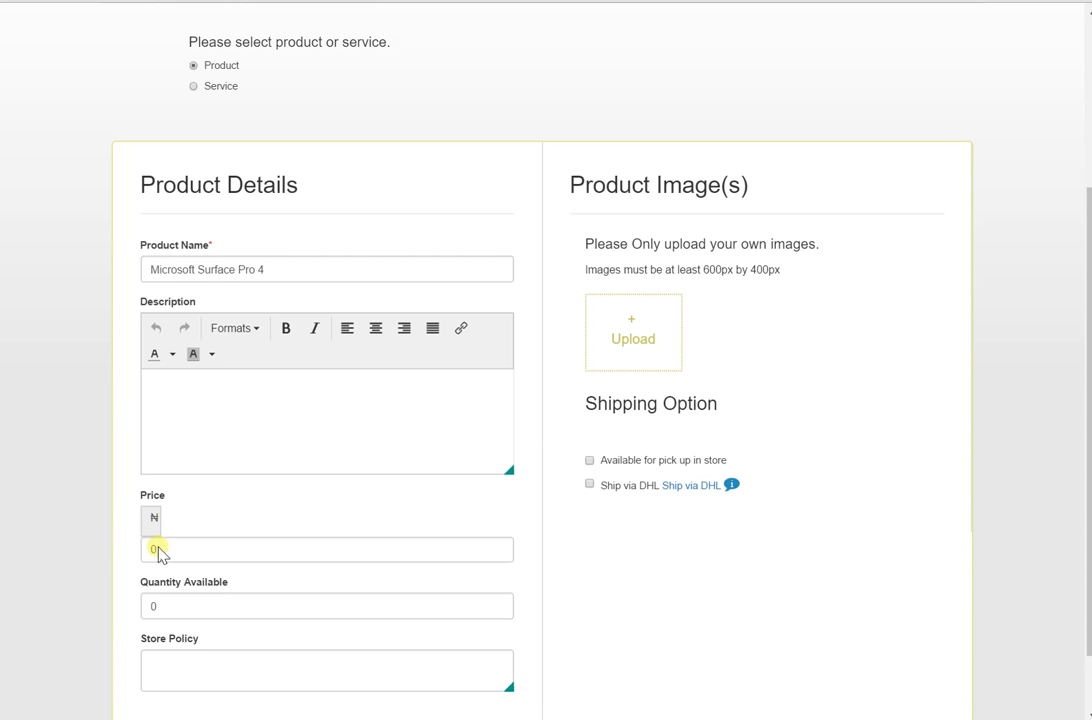
{"action": "left_click", "coordinate": [224, 376]}
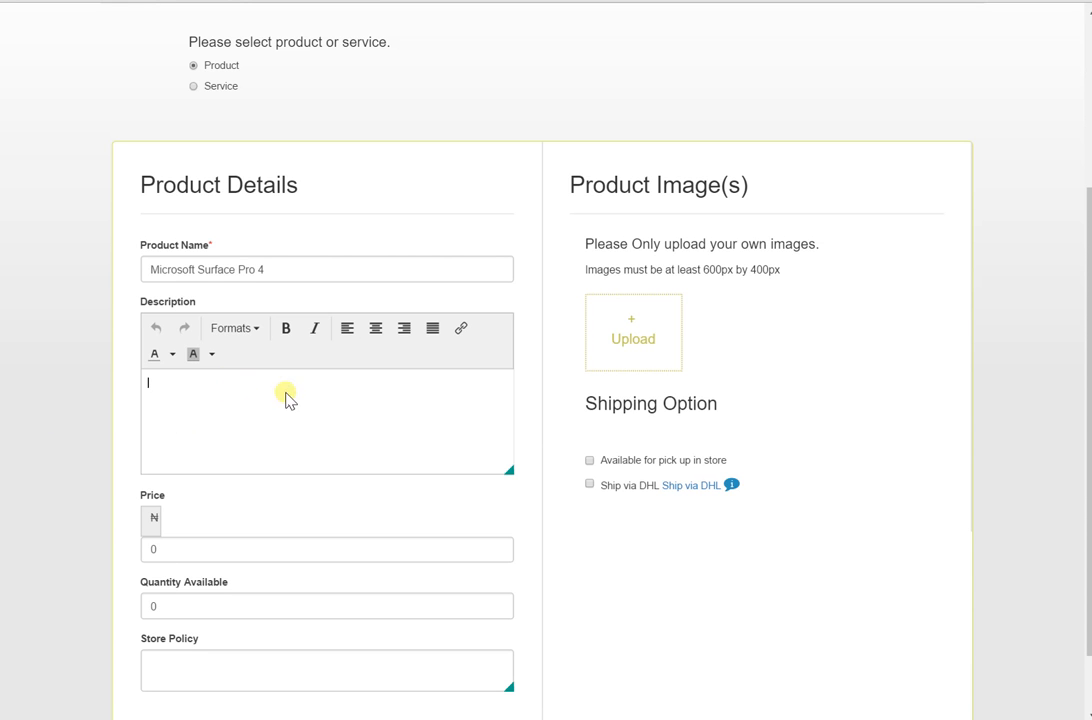
{"action": "key", "text": "ctrl+v"}
Review the pasted product description through to the dimensions and weight at its end
{"action": "left_click_drag", "start_coordinate": [507, 452], "coordinate": [495, 380]}
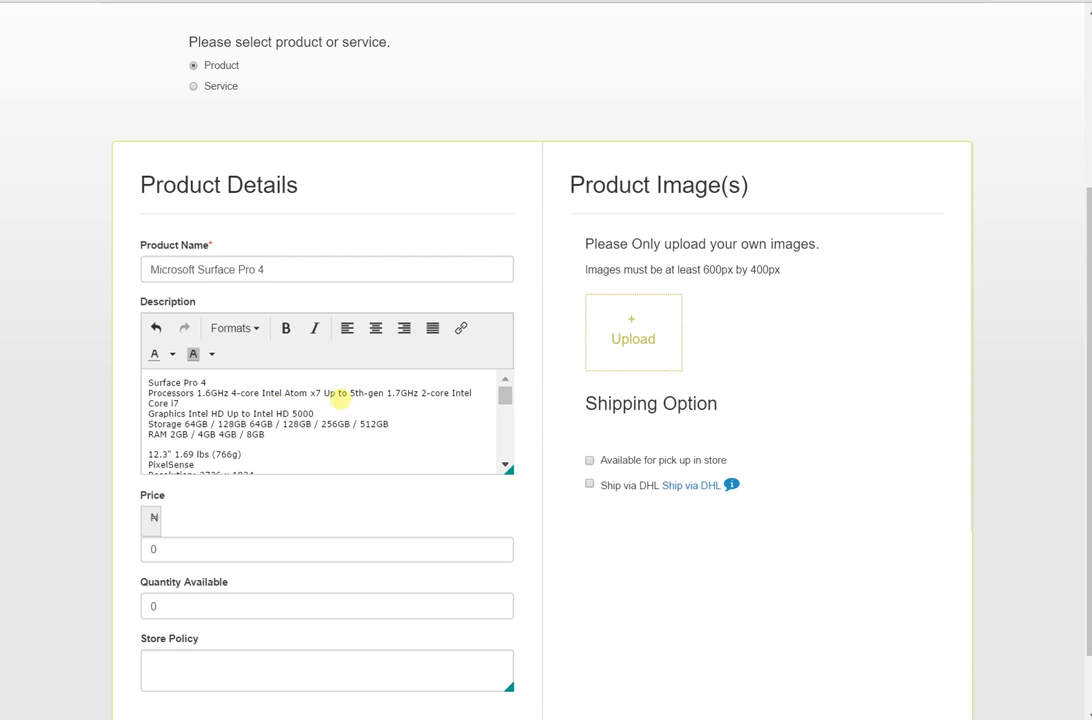
{"action": "left_click", "coordinate": [505, 466]}
{"action": "left_click", "coordinate": [505, 466]}
{"action": "left_click", "coordinate": [505, 466]}
{"action": "left_click", "coordinate": [505, 466]}
{"action": "left_click", "coordinate": [505, 466]}
{"action": "left_click", "coordinate": [505, 466]}
{"action": "left_click", "coordinate": [505, 466]}
{"action": "left_click", "coordinate": [505, 466]}
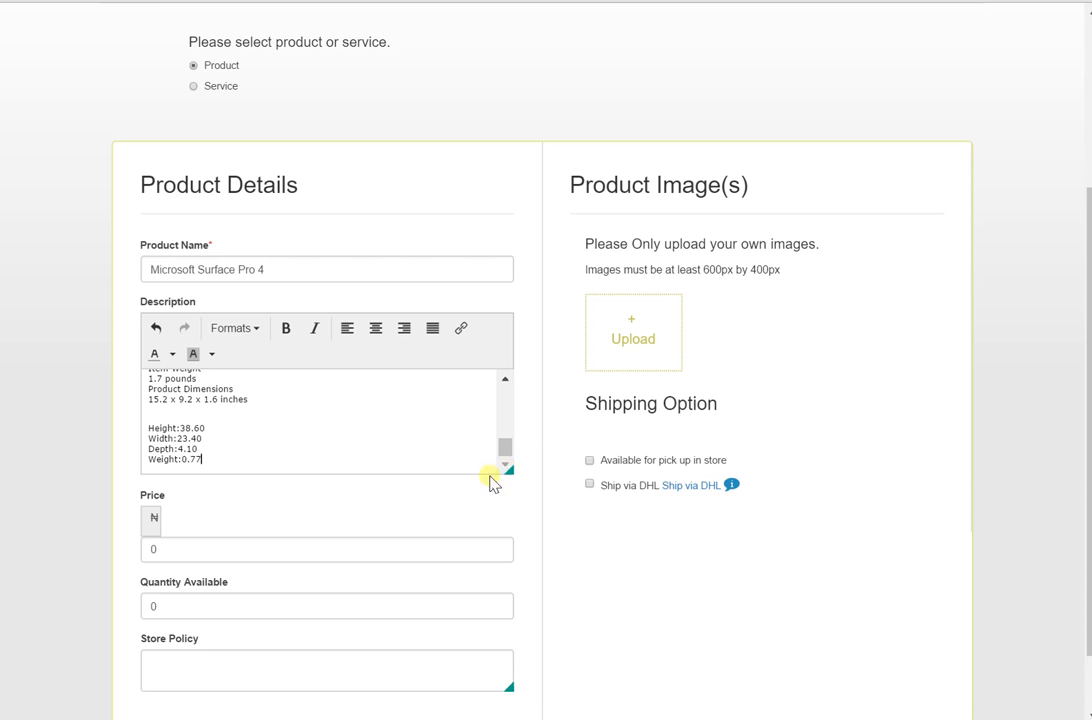
Set the price to 240000 and the available quantity to 20, with the store policy "This product has 14 day return policy"
{"action": "left_click", "coordinate": [162, 544]}
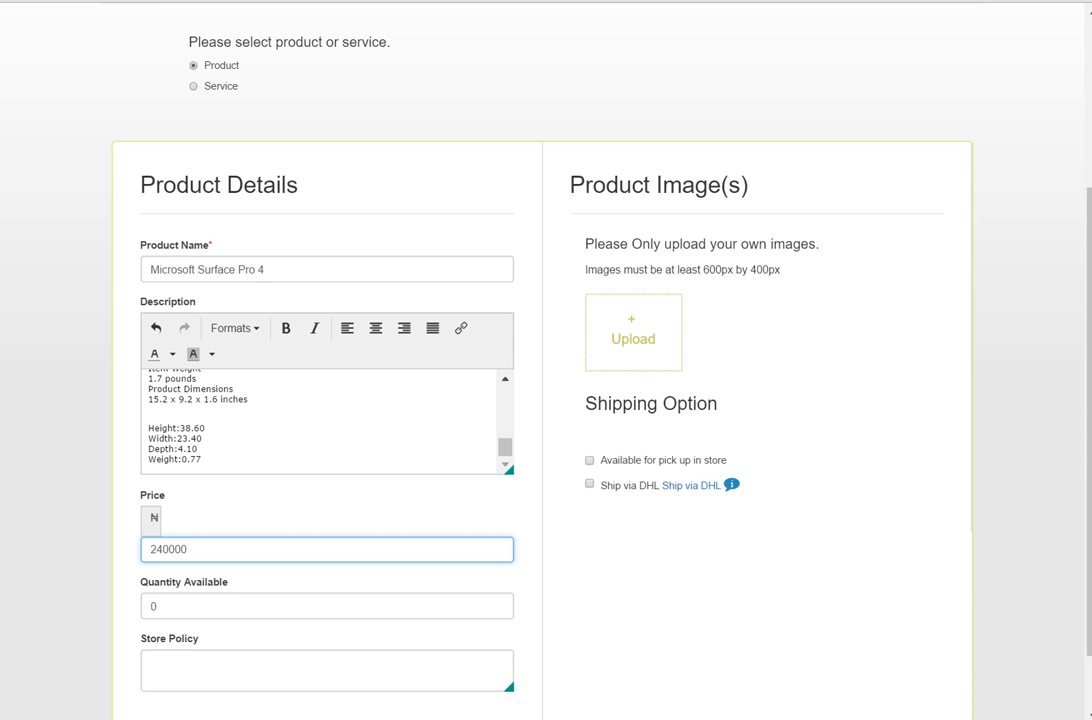
{"action": "key", "text": "Tab"}
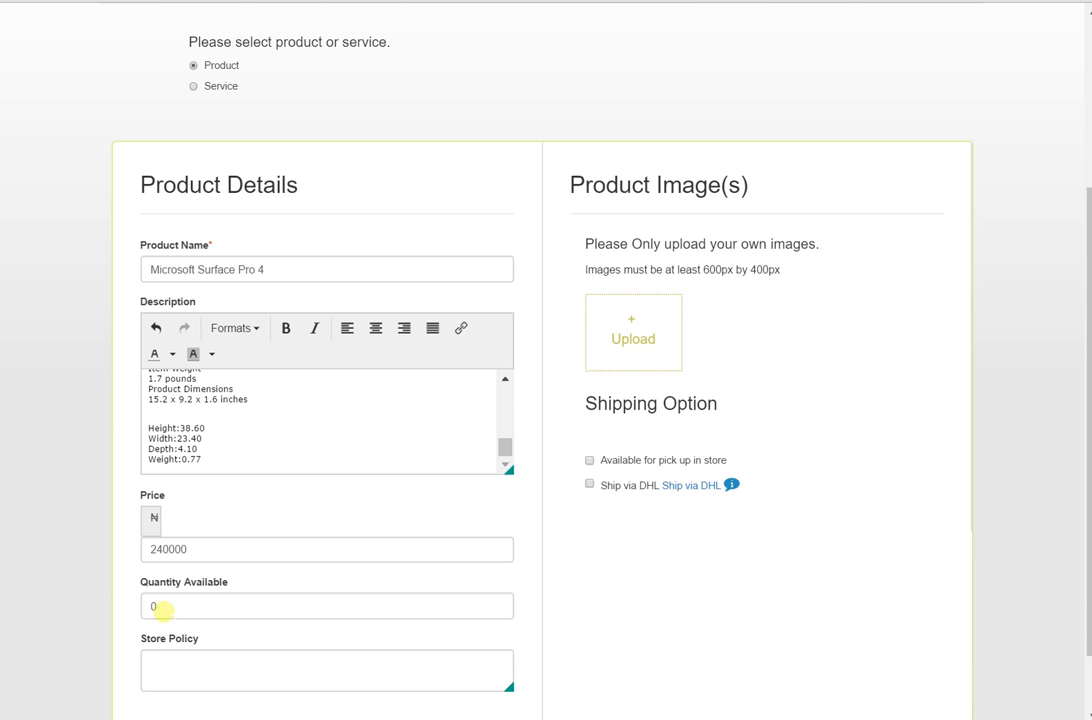
{"action": "left_click", "coordinate": [145, 604]}
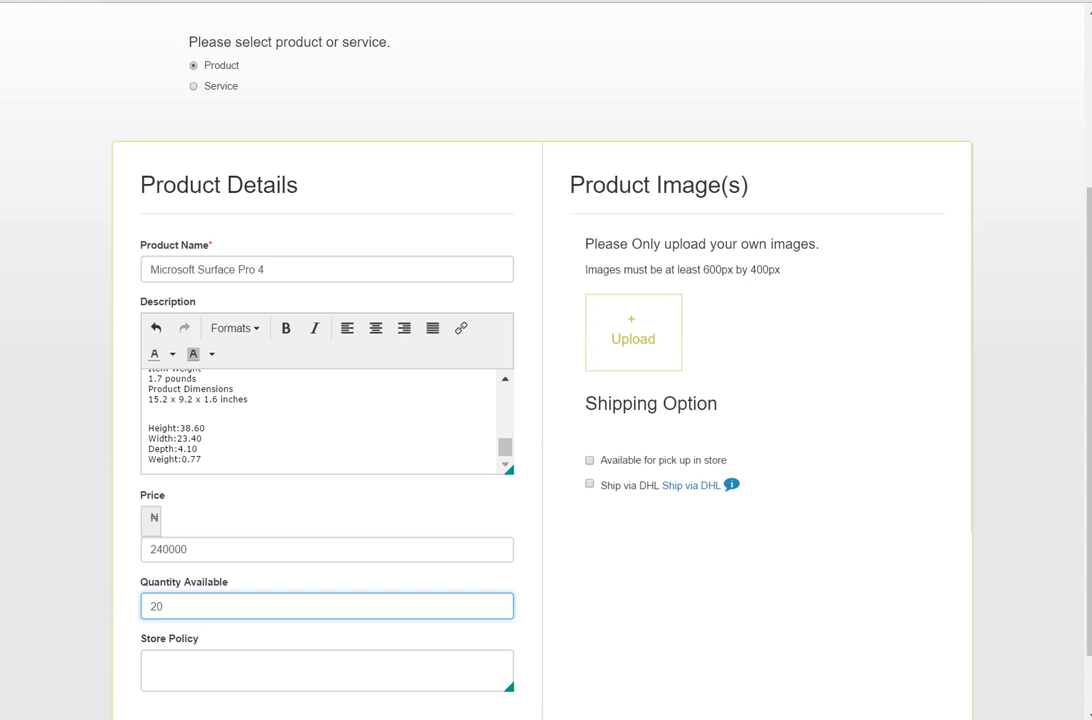
{"action": "left_click", "coordinate": [302, 667]}
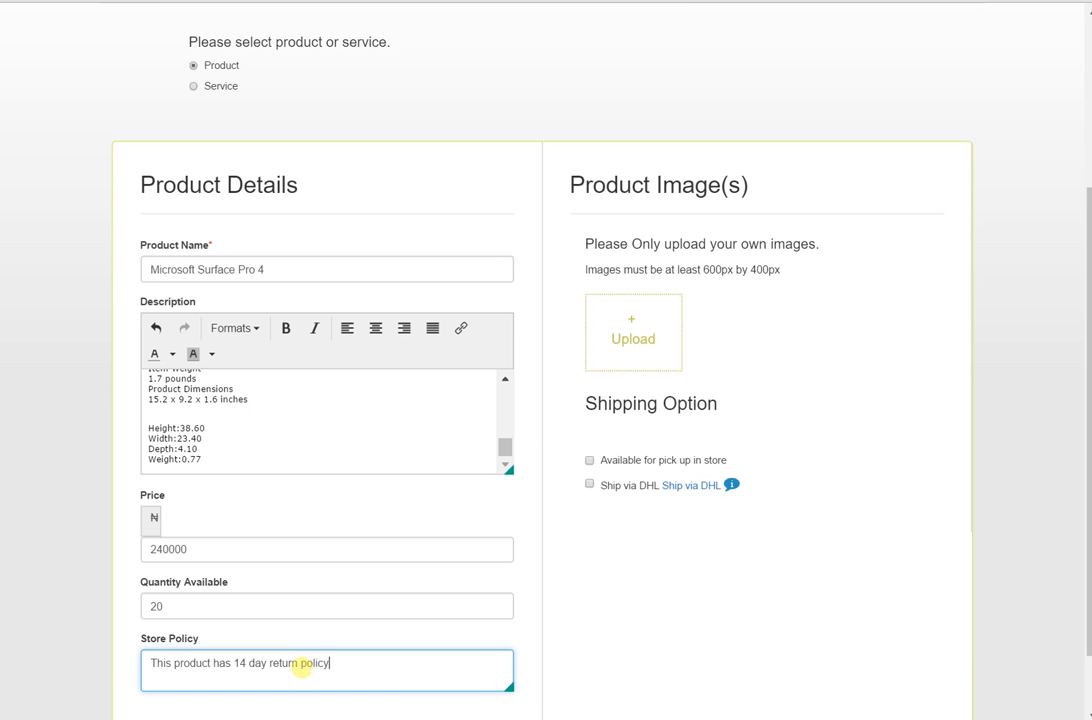
Upload en-INTL-PDP0-Surface-Pro4-SU3-00001-P5.jpg from the Pictures folder as the first product image
{"action": "left_click", "coordinate": [627, 315]}
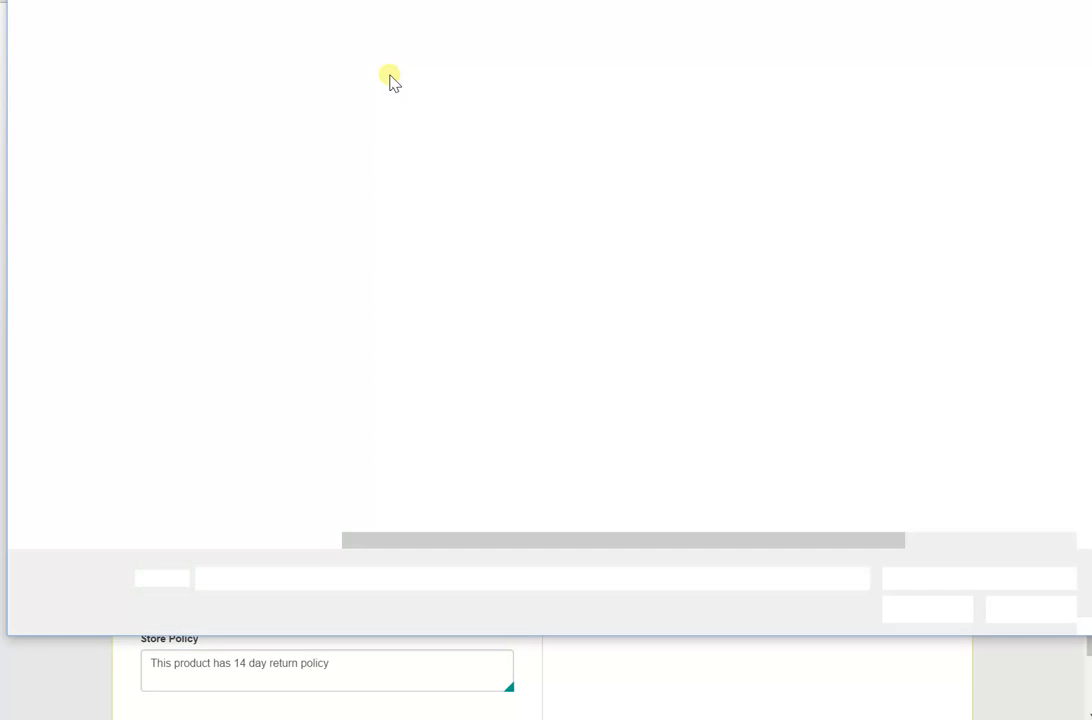
{"action": "left_click_drag", "start_coordinate": [340, 2], "coordinate": [0, 2]}
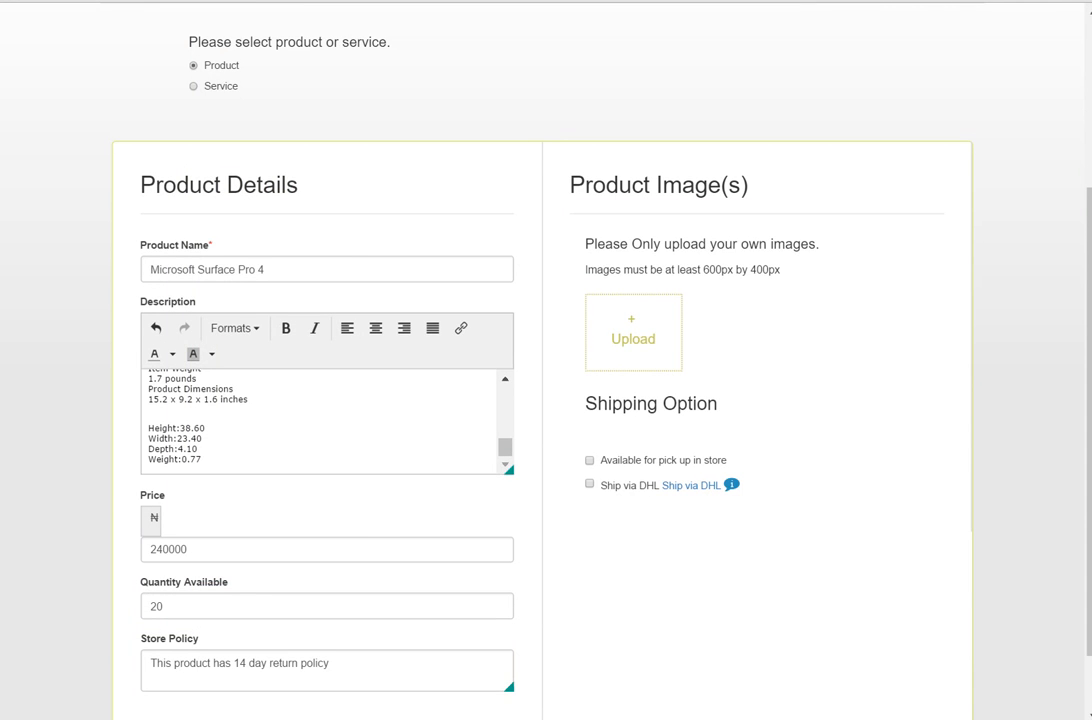
{"action": "left_click_drag", "start_coordinate": [0, 2], "coordinate": [414, 35]}
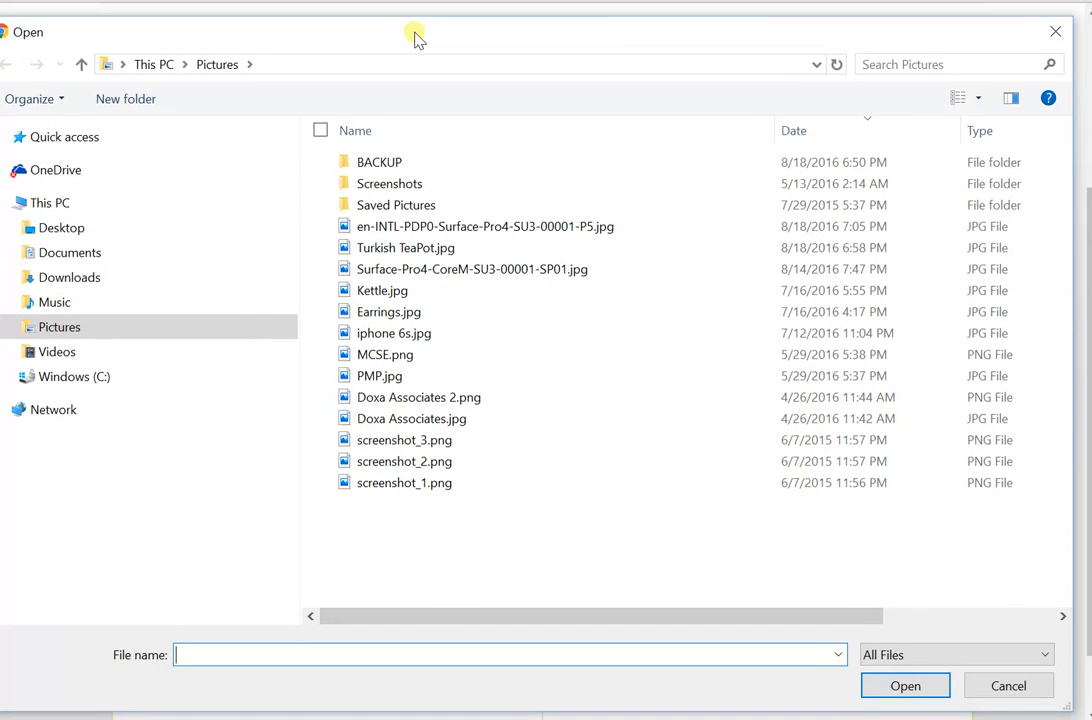
{"action": "left_click", "coordinate": [410, 229]}
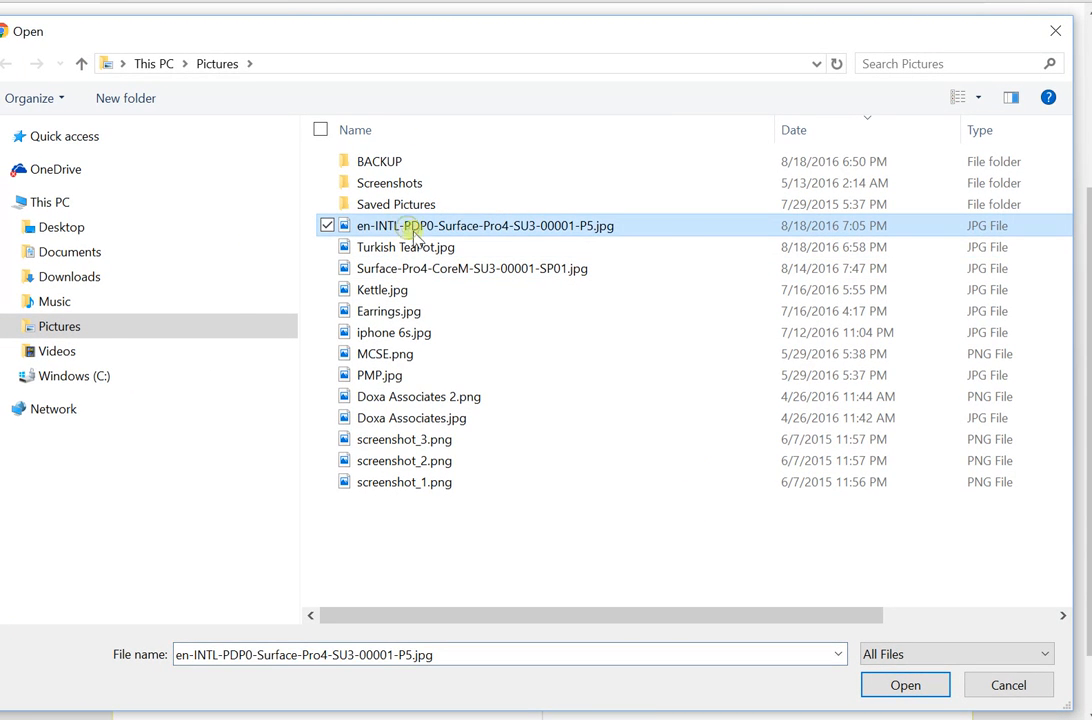
{"action": "left_click", "coordinate": [907, 688]}
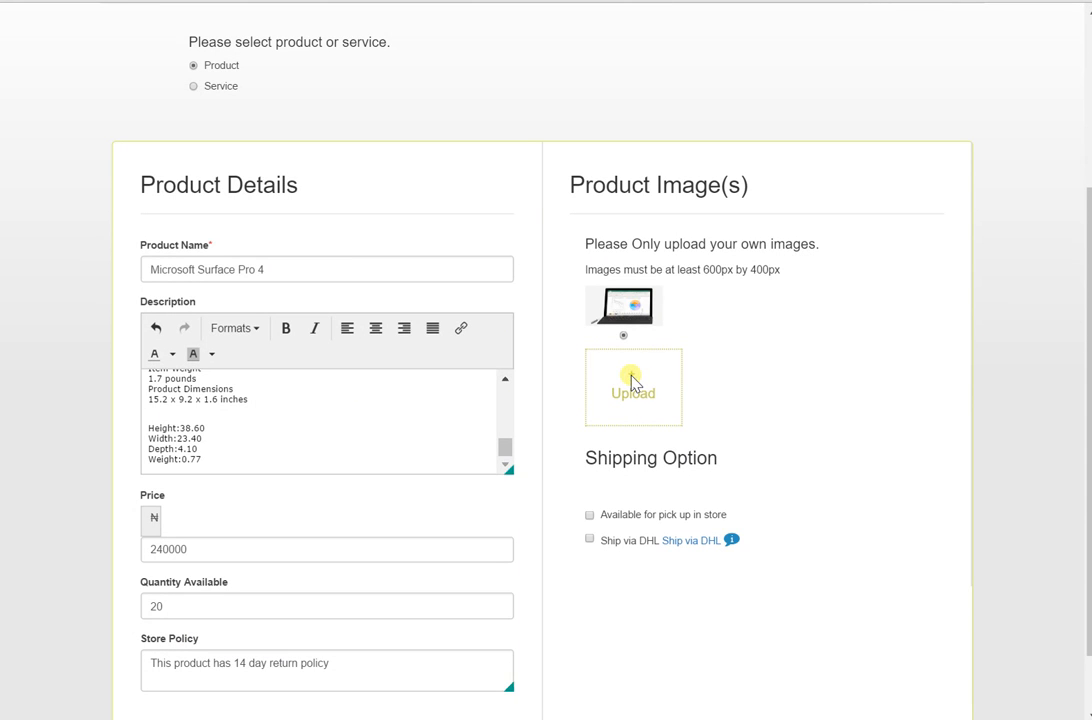
Upload Surface-Pro4-CoreM-SU3-00001-SP01.jpg from the Pictures folder as a second product image
{"action": "left_click", "coordinate": [632, 383]}
{"action": "left_click", "coordinate": [420, 197]}
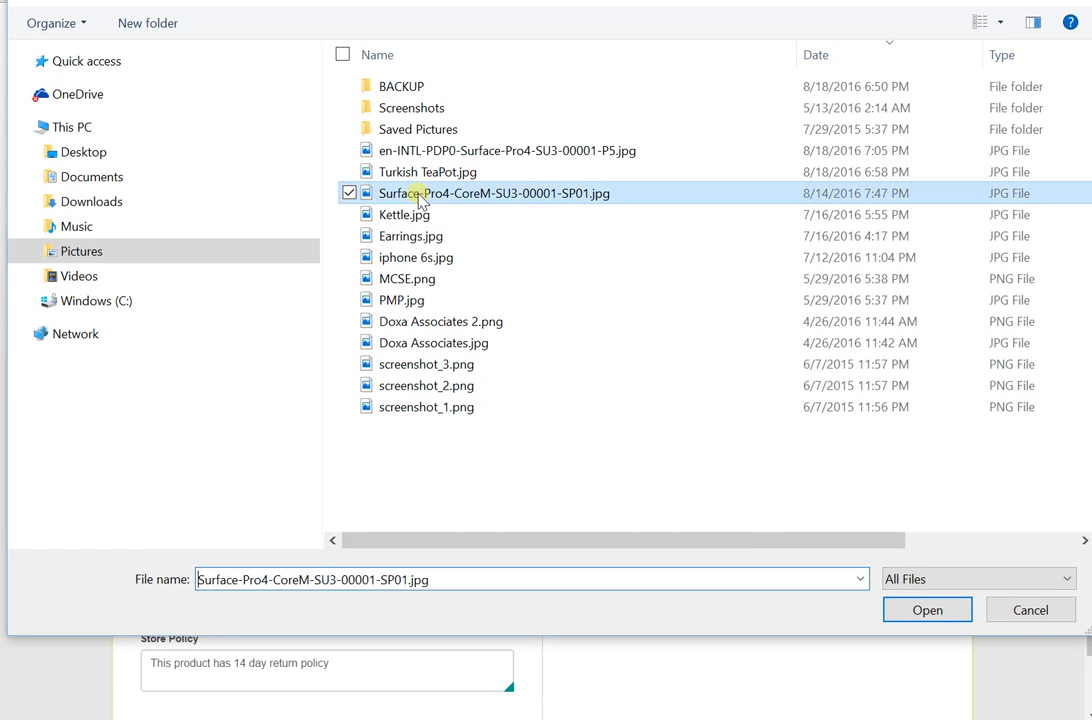
{"action": "left_click", "coordinate": [914, 612]}
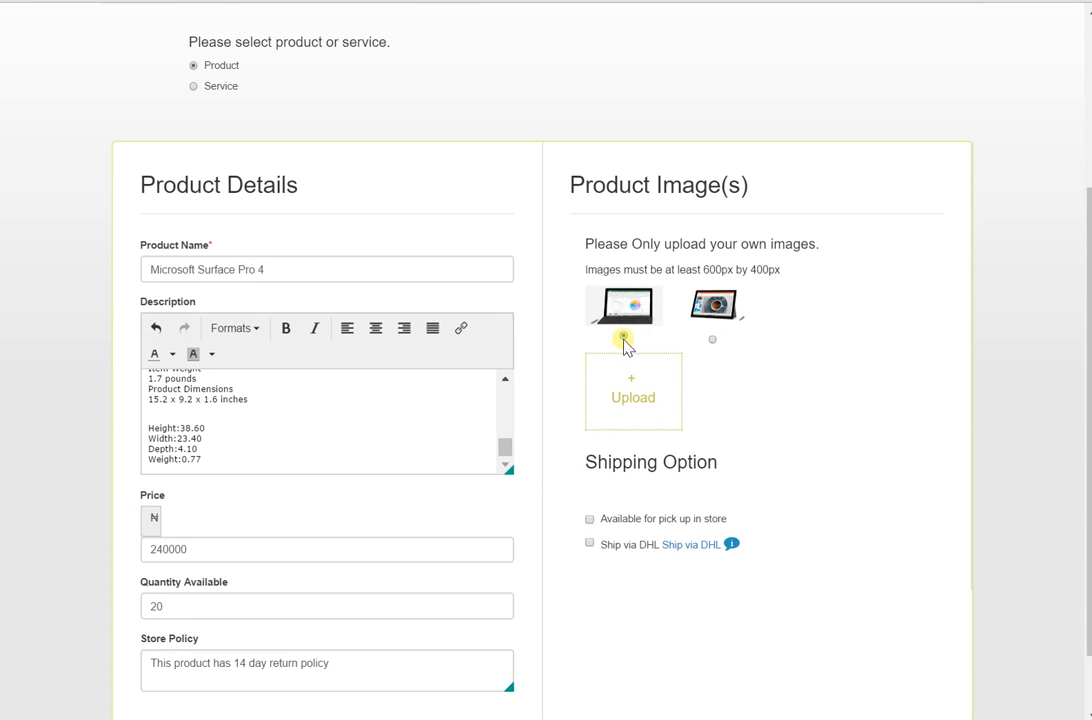
Enable both shipping options for the product: available for pick up in store and Ship via DHL
{"action": "left_click", "coordinate": [590, 519]}
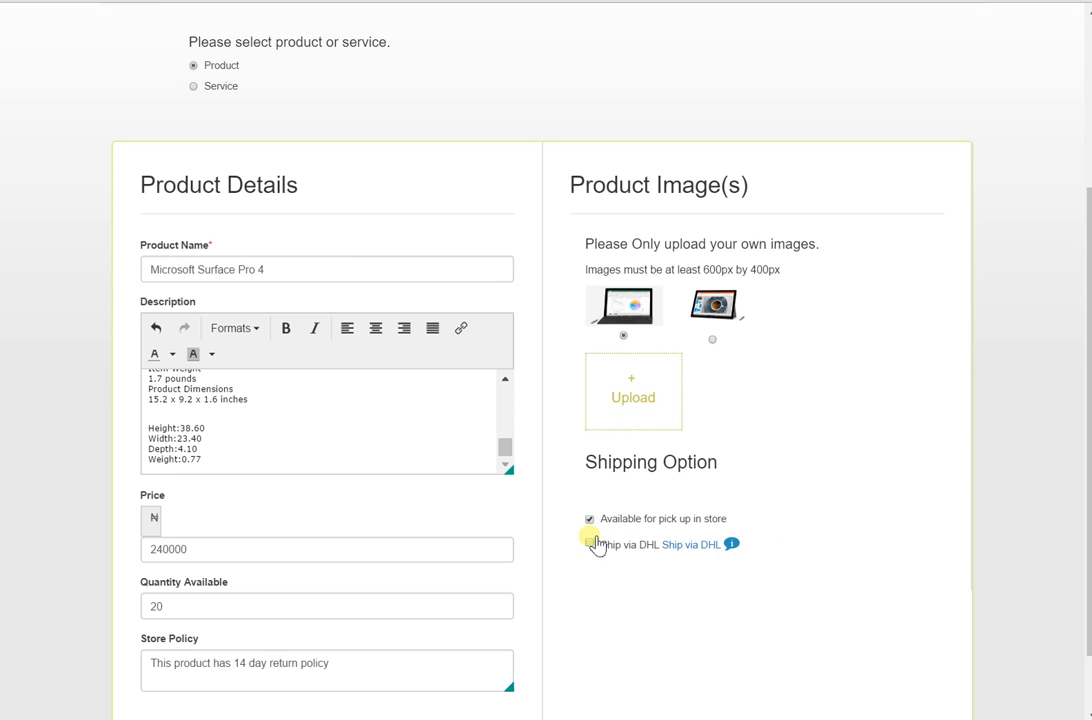
{"action": "double_click", "coordinate": [592, 543]}
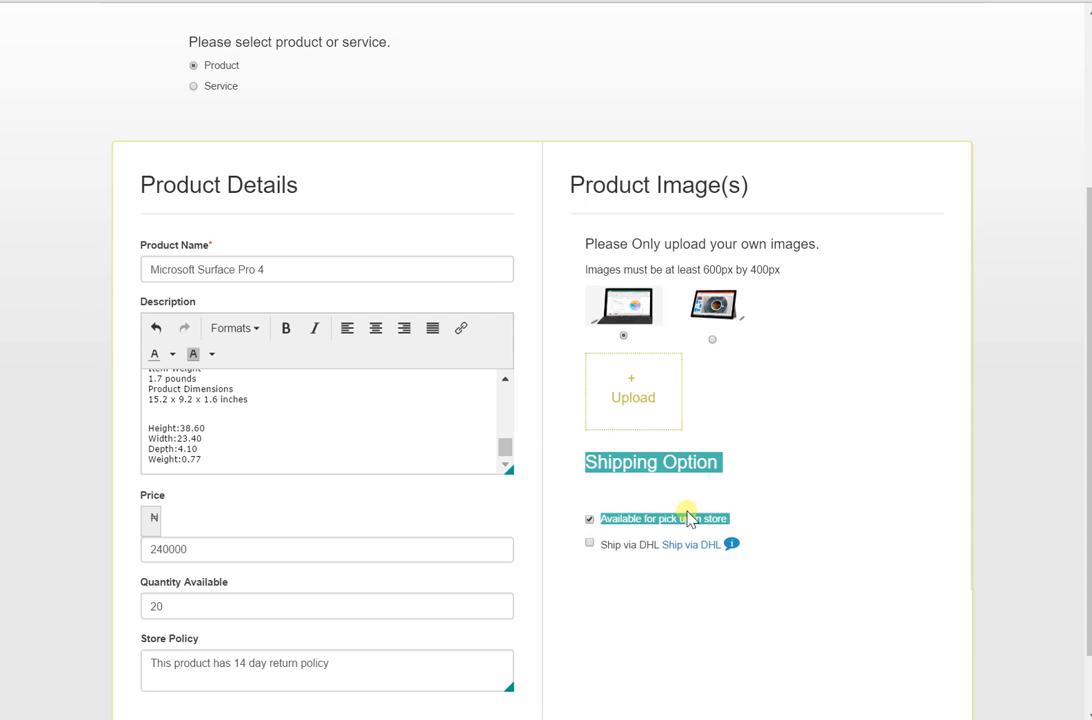
{"action": "left_click", "coordinate": [590, 544]}
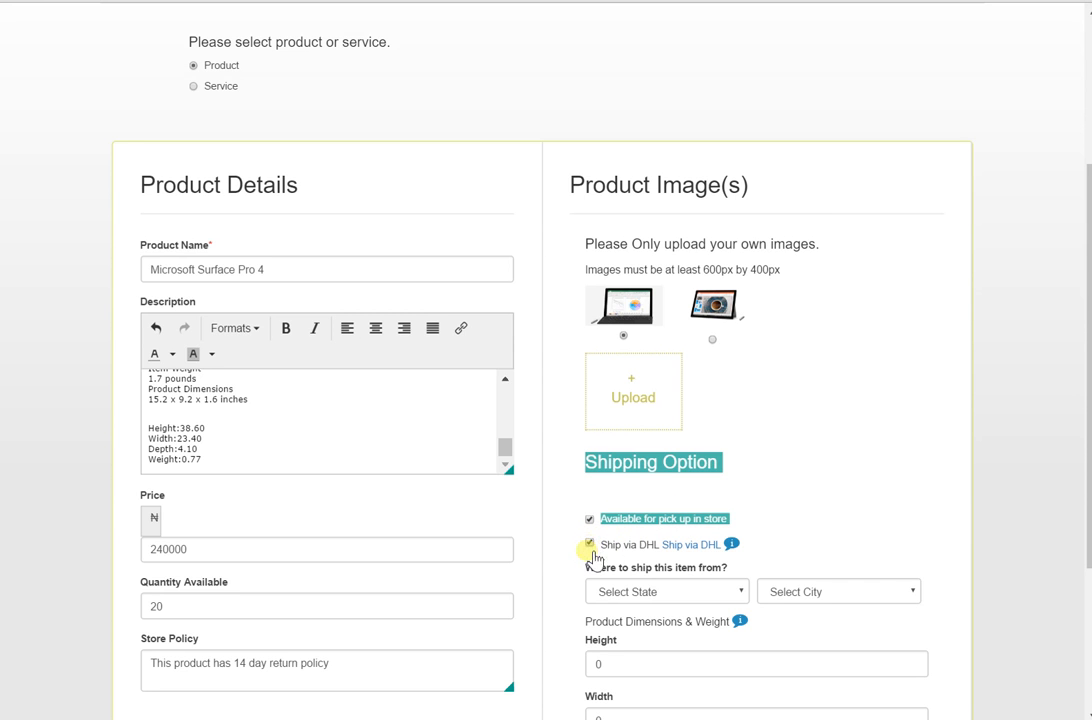
{"action": "left_click", "coordinate": [768, 474]}
Set the state the item ships from to Lagos
{"action": "scroll", "coordinate": [770, 485], "scroll_direction": "down", "scroll_amount": 2}
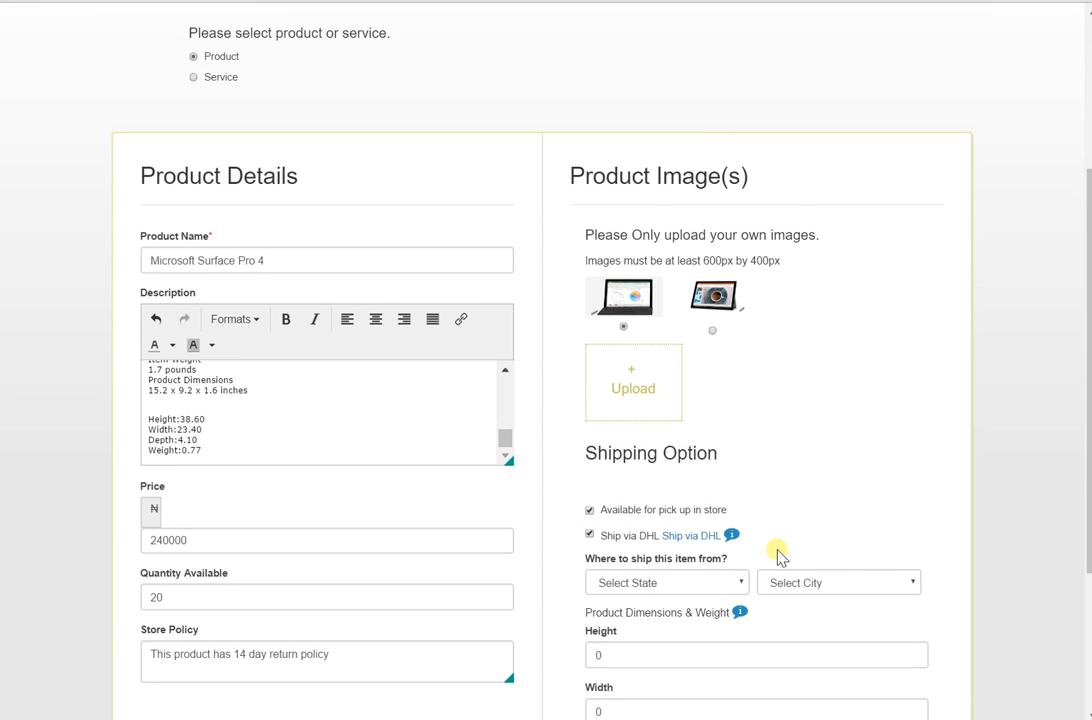
{"action": "scroll", "coordinate": [623, 484], "scroll_direction": "down", "scroll_amount": 1}
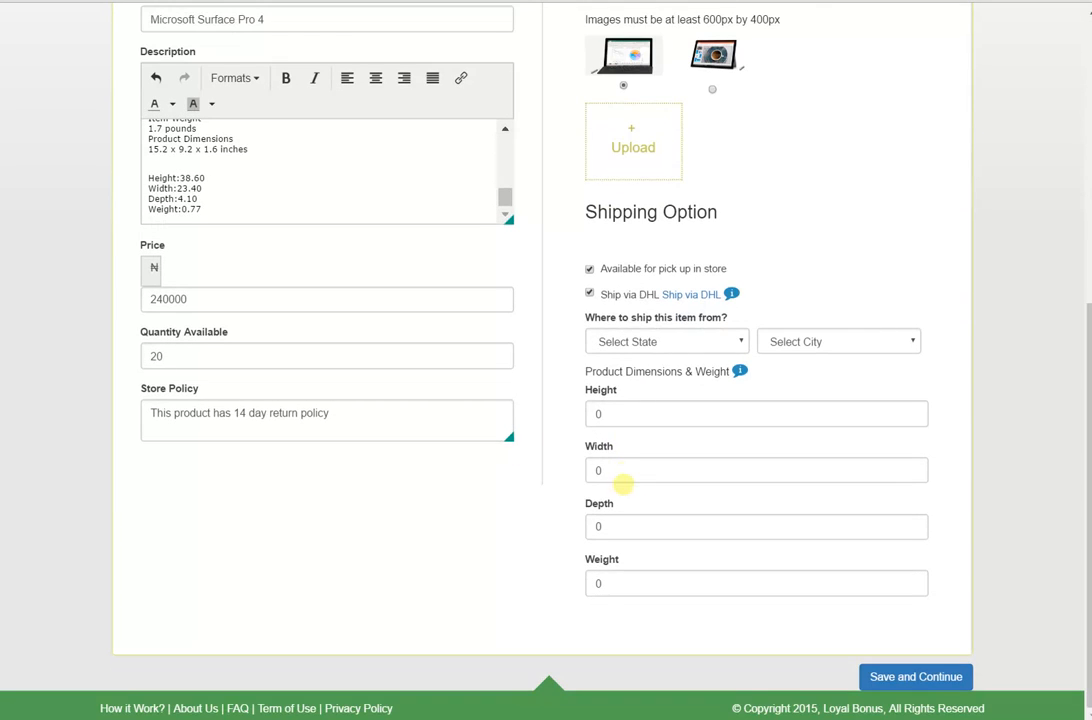
{"action": "left_click", "coordinate": [677, 343]}
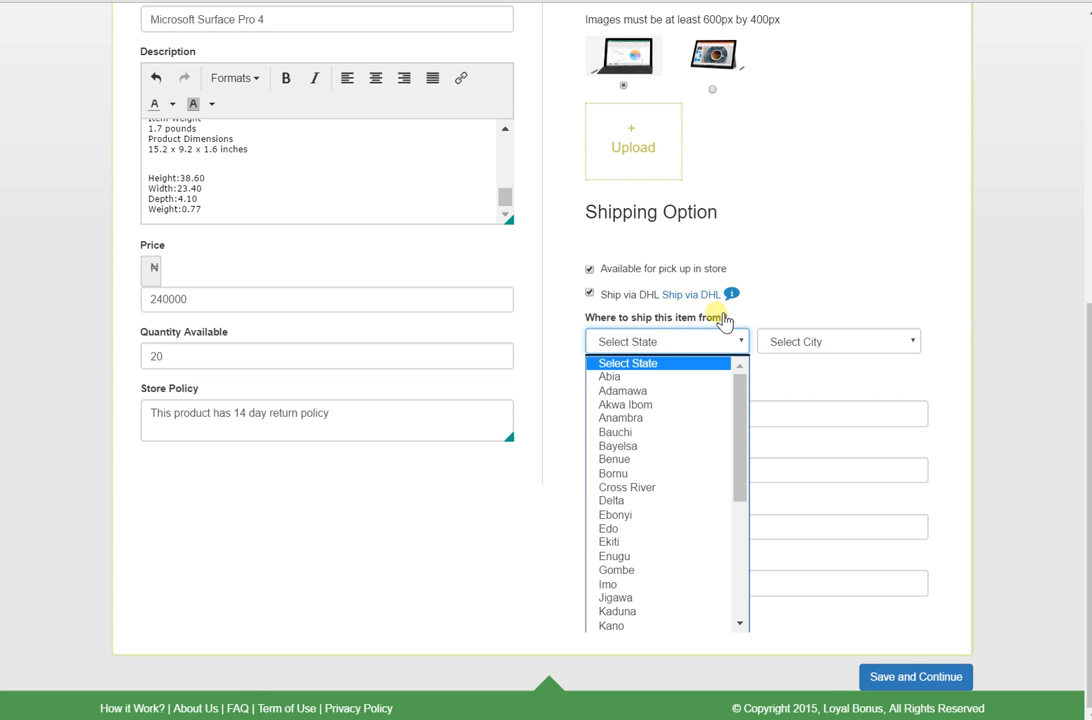
{"action": "scroll", "coordinate": [638, 550], "scroll_direction": "down", "scroll_amount": 2}
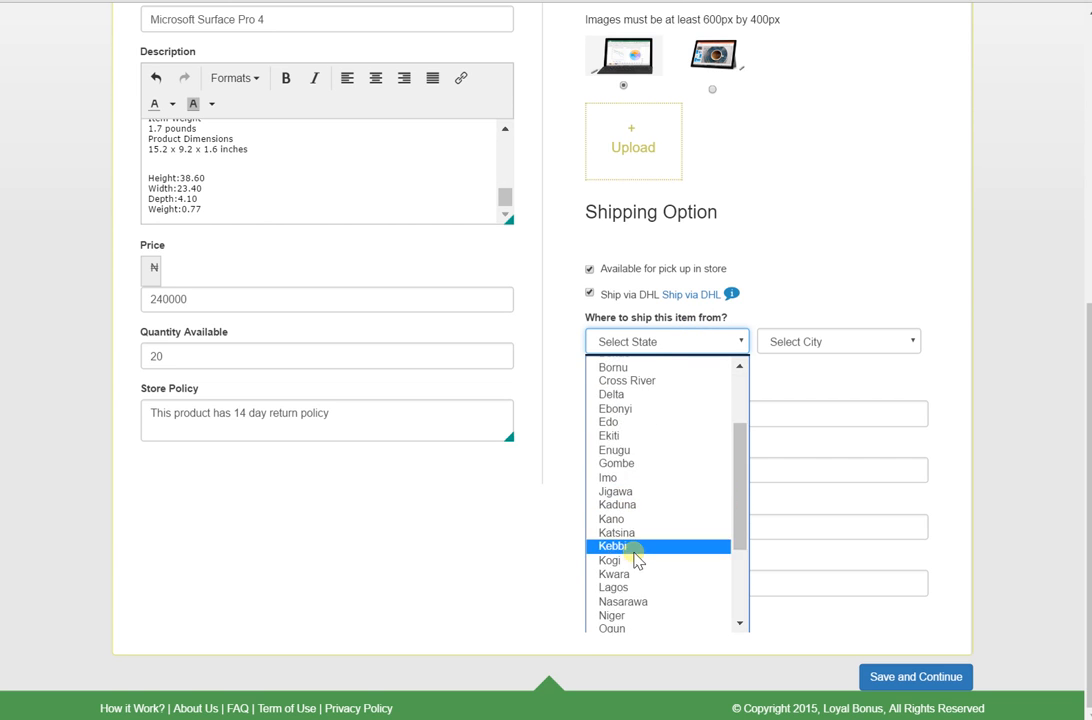
{"action": "scroll", "coordinate": [638, 560], "scroll_direction": "down", "scroll_amount": 2}
{"action": "left_click", "coordinate": [645, 477]}
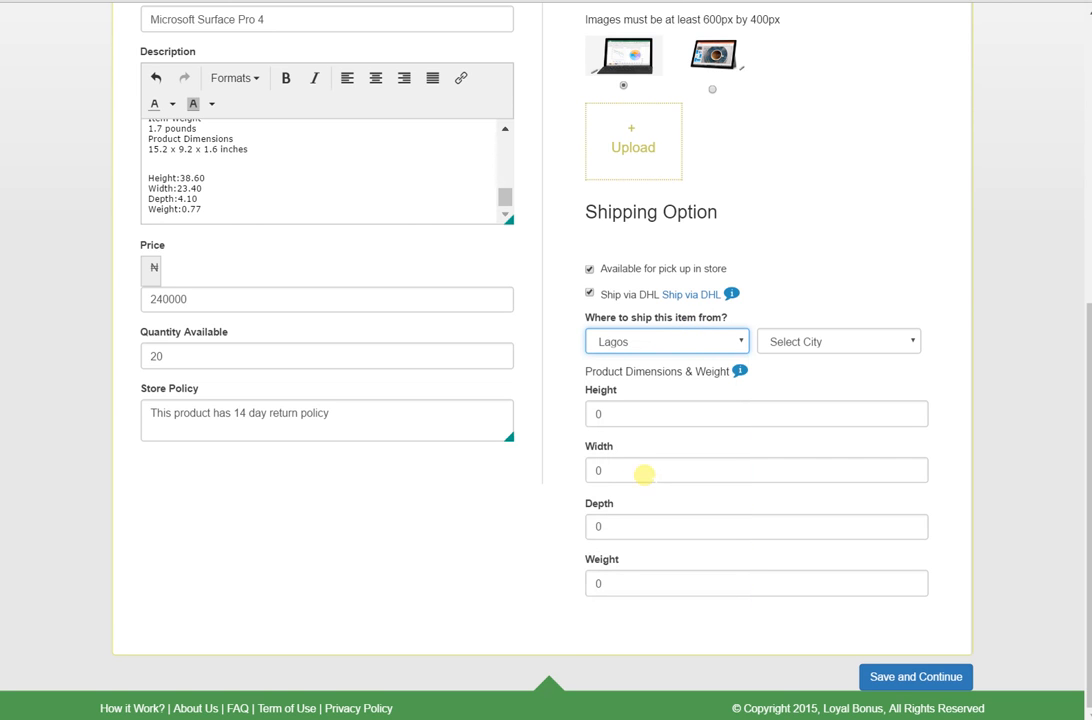
Set the city the item ships from to IKOYI
{"action": "left_click", "coordinate": [823, 343]}
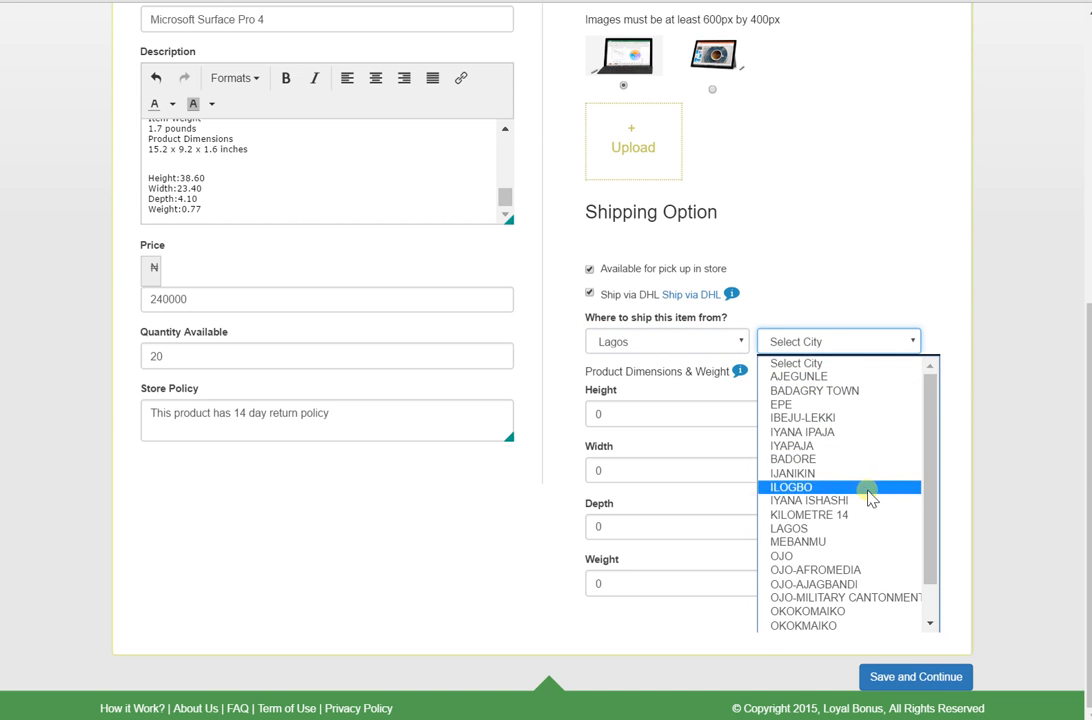
{"action": "scroll", "coordinate": [850, 585], "scroll_direction": "down", "scroll_amount": 1}
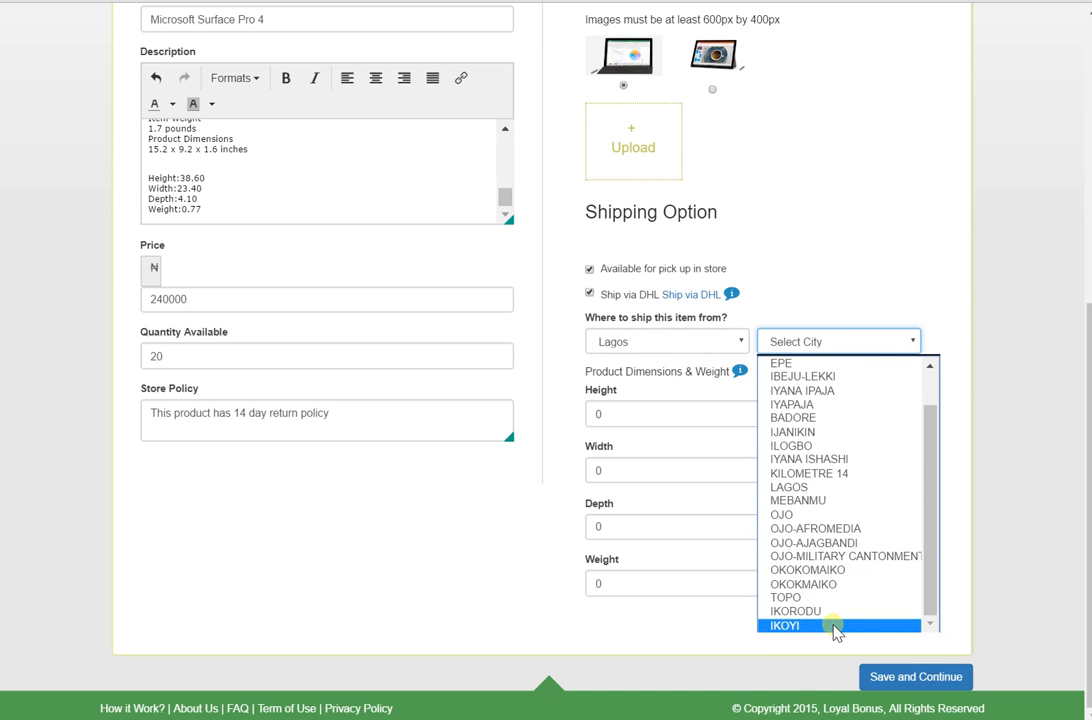
{"action": "left_click", "coordinate": [830, 625]}
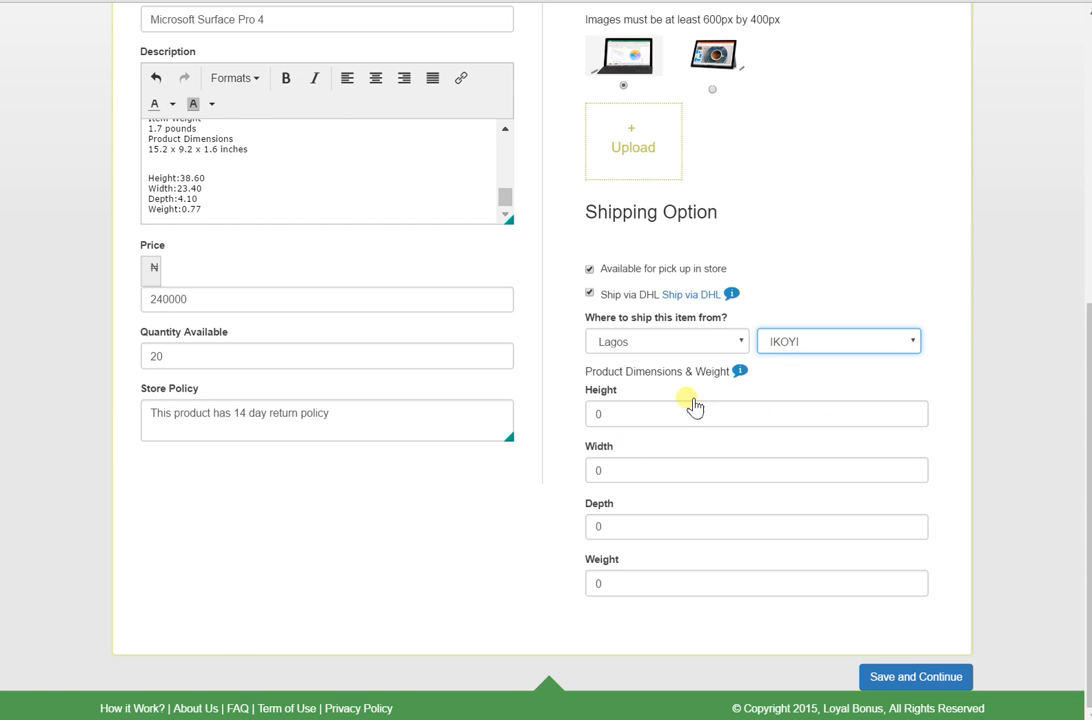
Check the product dimensions and weight information, and set the package height to 38.60 and width to 23.40
{"action": "left_click", "coordinate": [750, 376]}
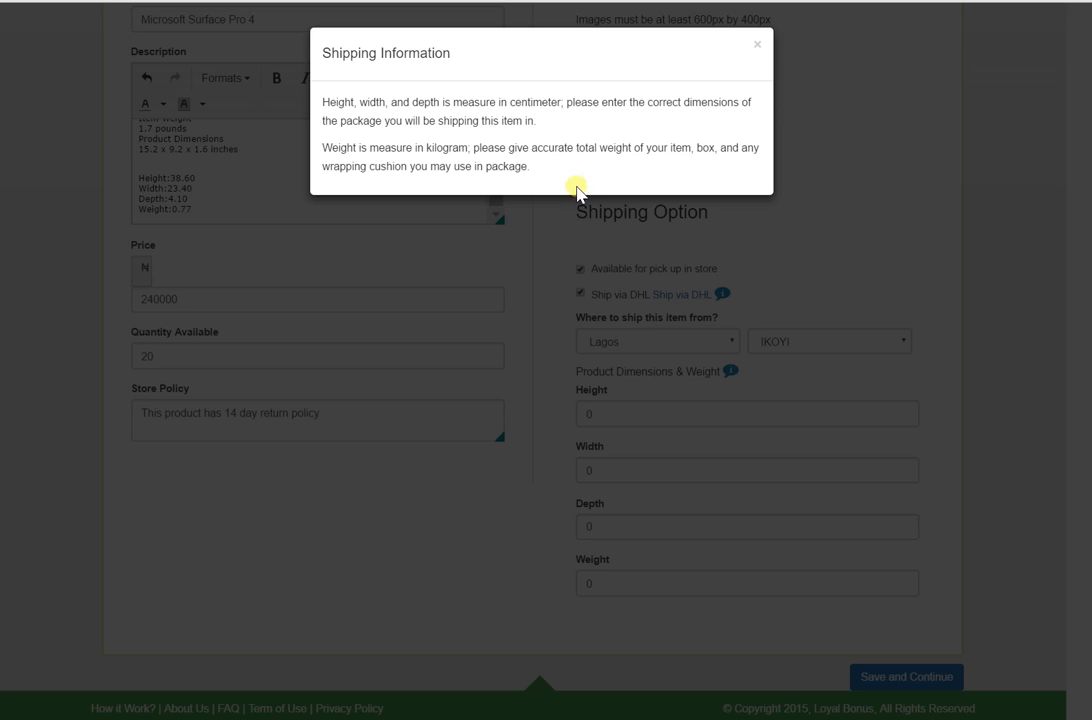
{"action": "left_click", "coordinate": [758, 46]}
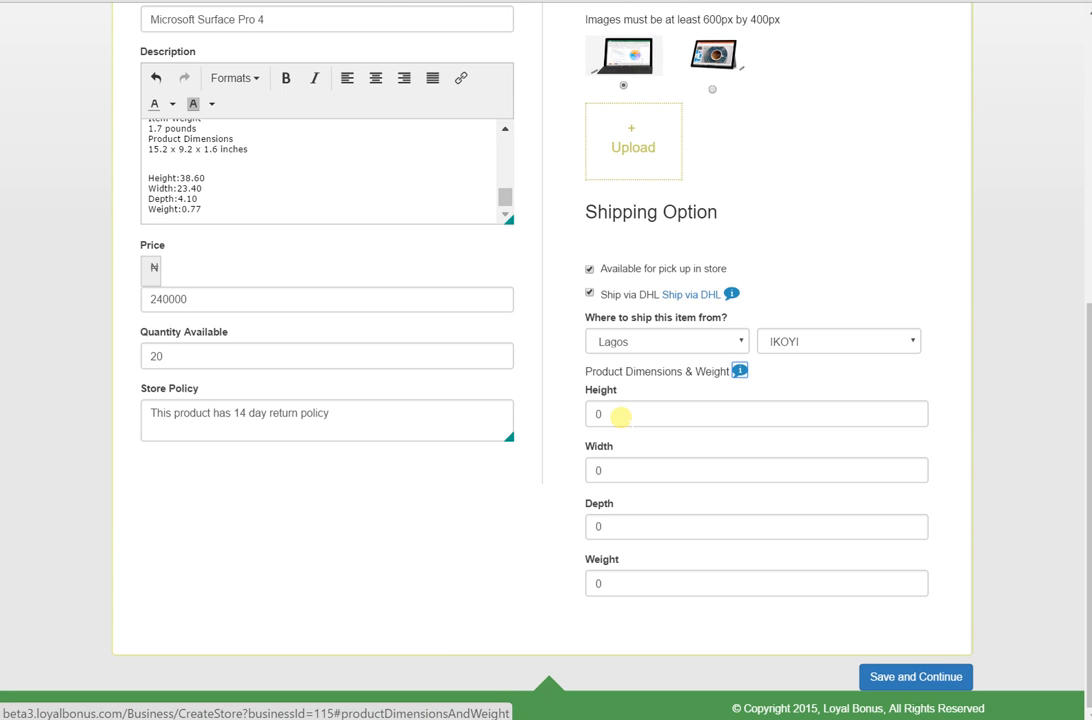
{"action": "left_click", "coordinate": [615, 414]}
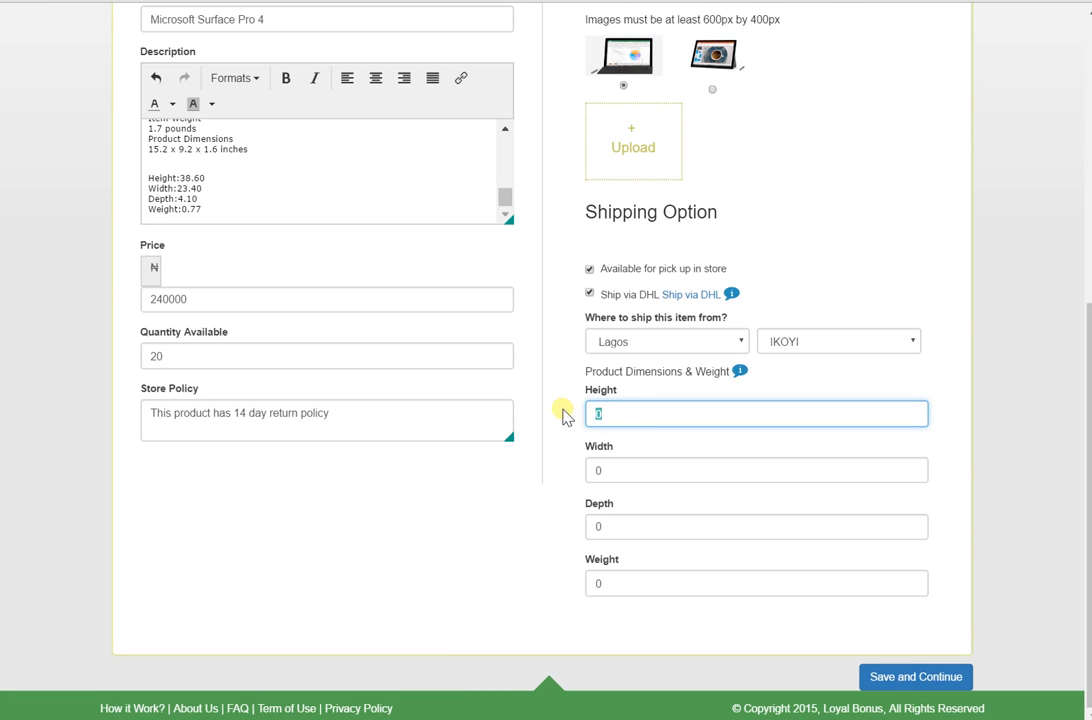
{"action": "type", "text": "38"}
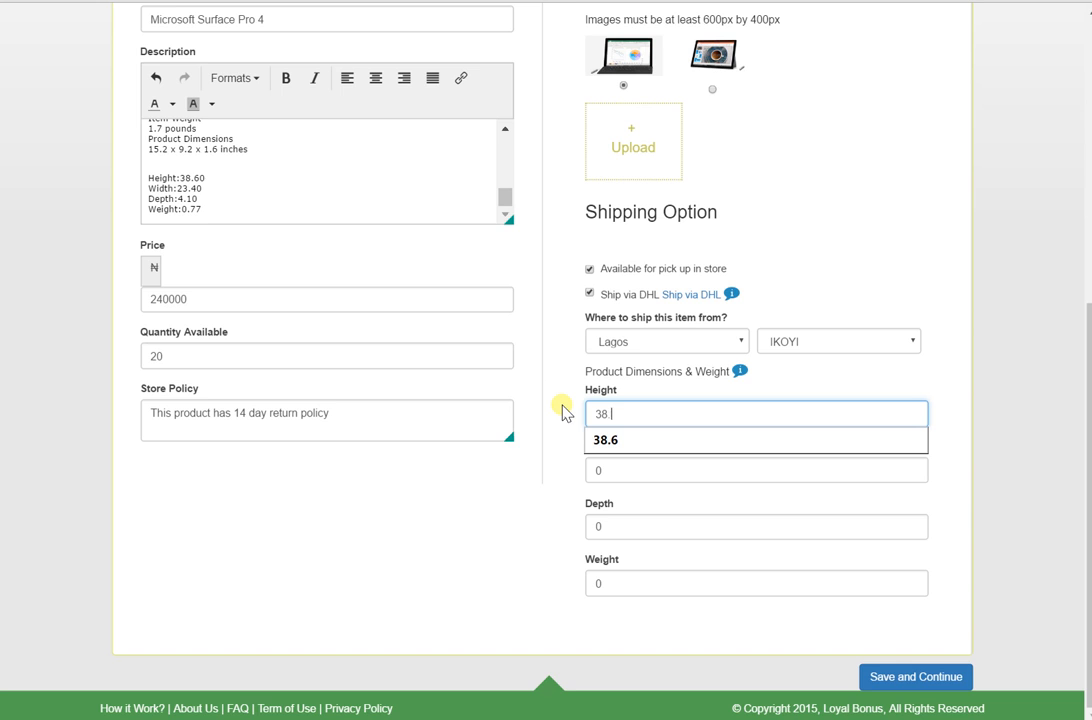
{"action": "type", "text": ".60"}
{"action": "left_click", "coordinate": [651, 468]}
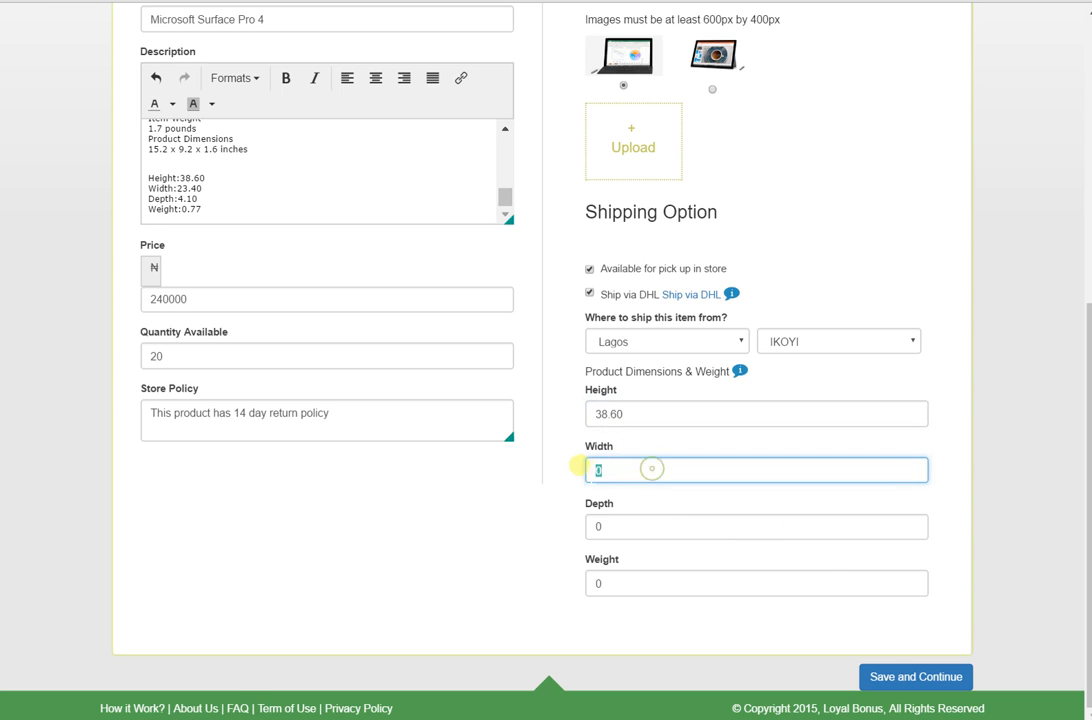
{"action": "type", "text": "23.40"}
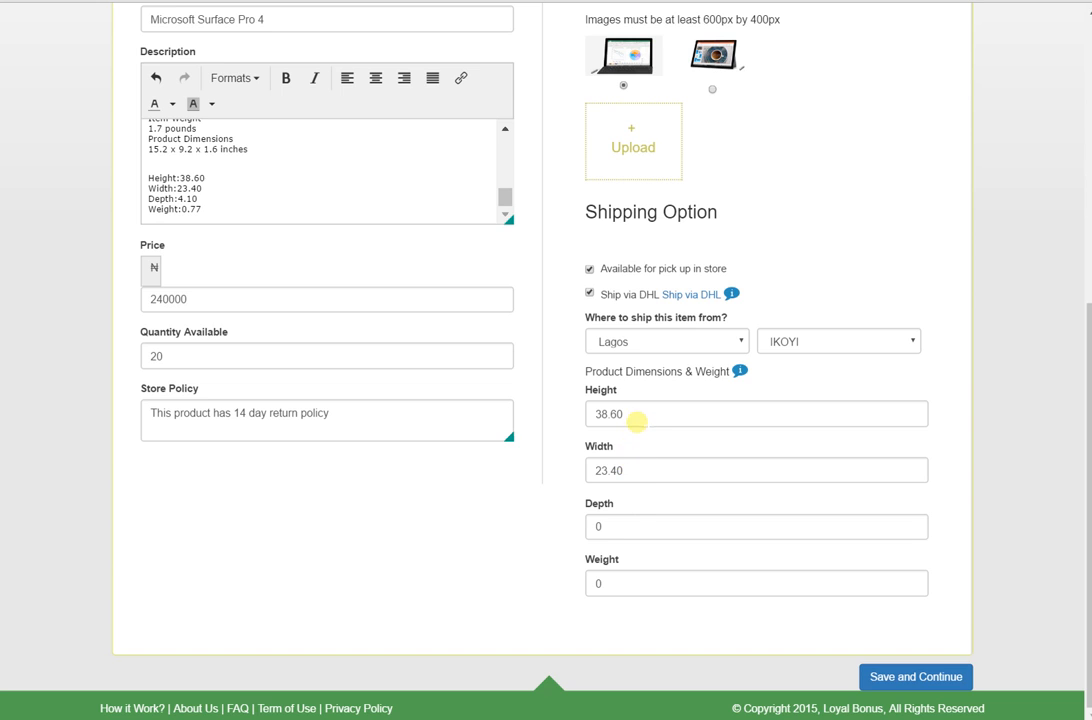
Set the package depth to 4.10 and the weight to 0.77, and save the product to continue to its preview
{"action": "left_click_drag", "start_coordinate": [614, 520], "coordinate": [576, 515]}
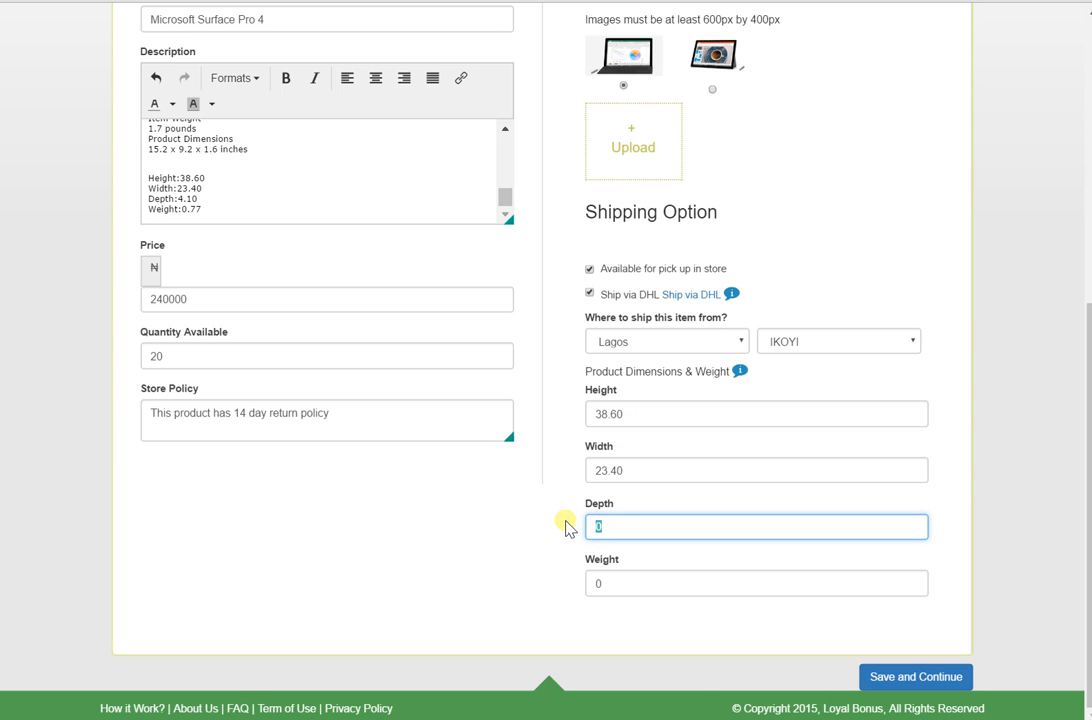
{"action": "type", "text": "4.10"}
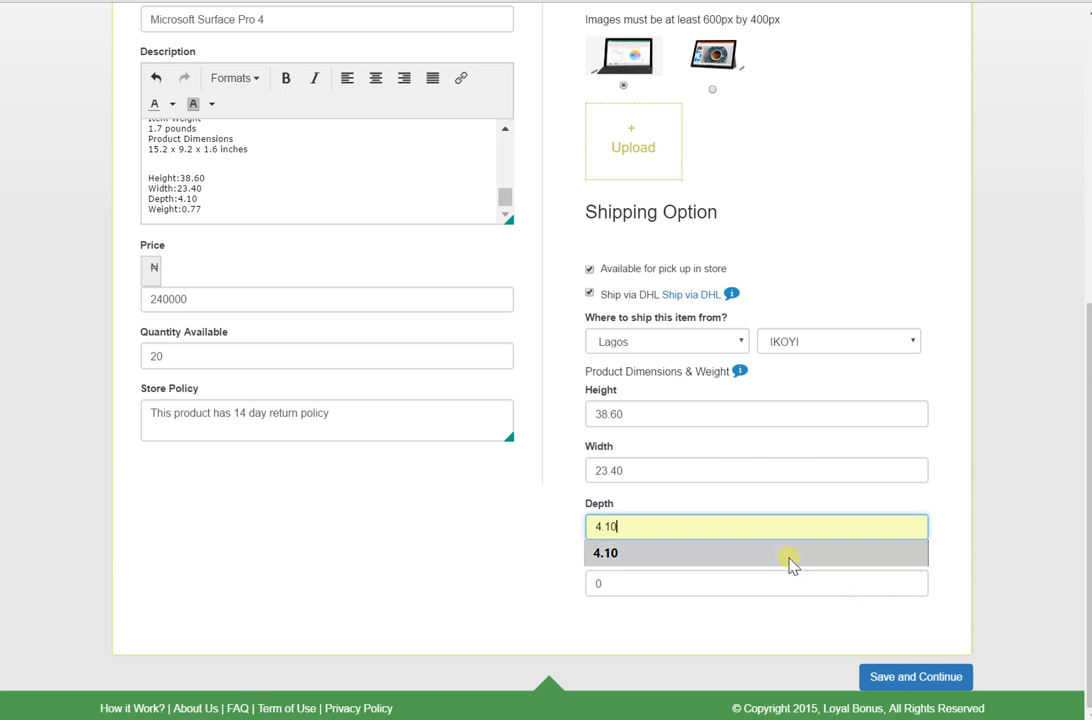
{"action": "left_click", "coordinate": [721, 579]}
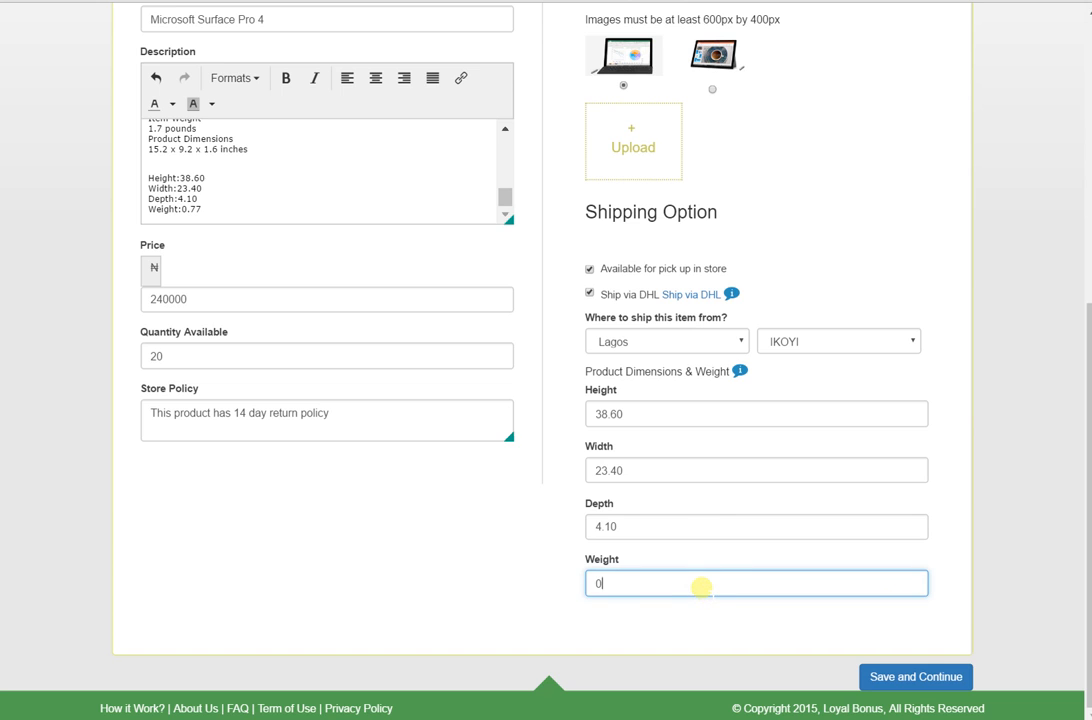
{"action": "type", "text": ".77"}
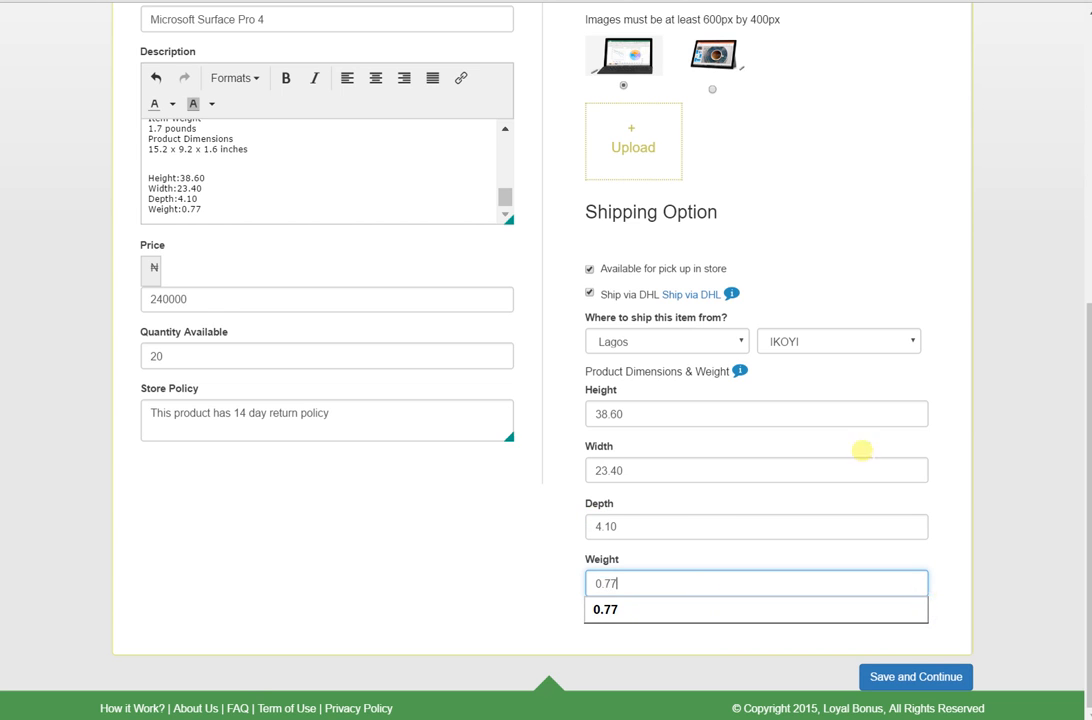
{"action": "left_click", "coordinate": [919, 565]}
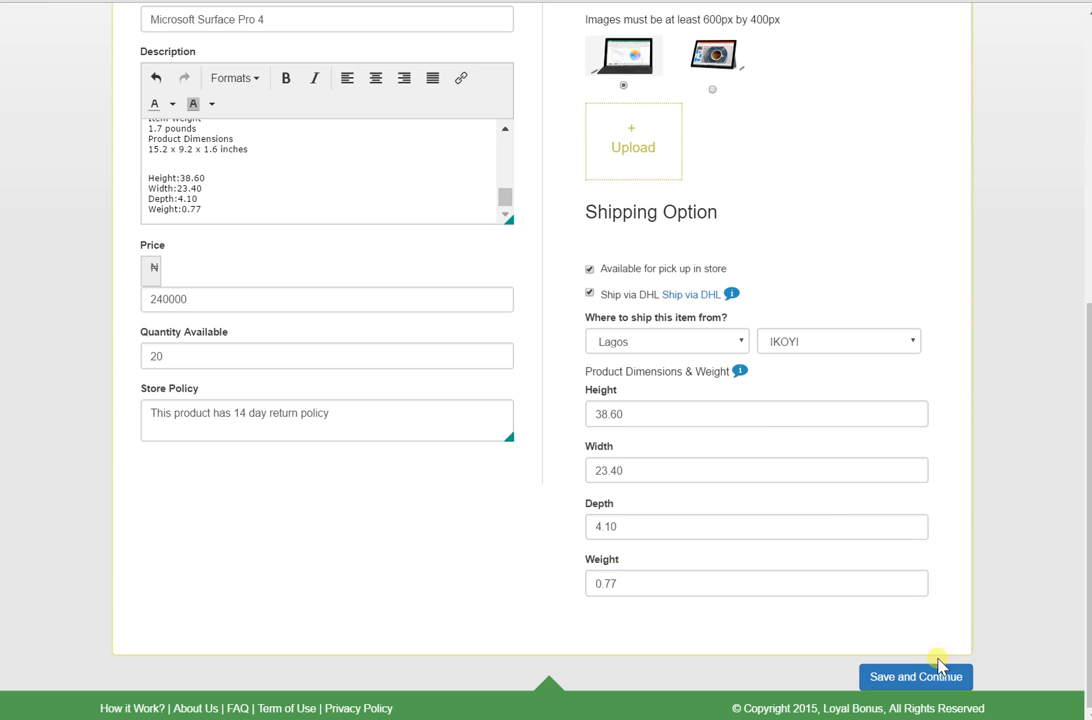
{"action": "left_click", "coordinate": [912, 680]}
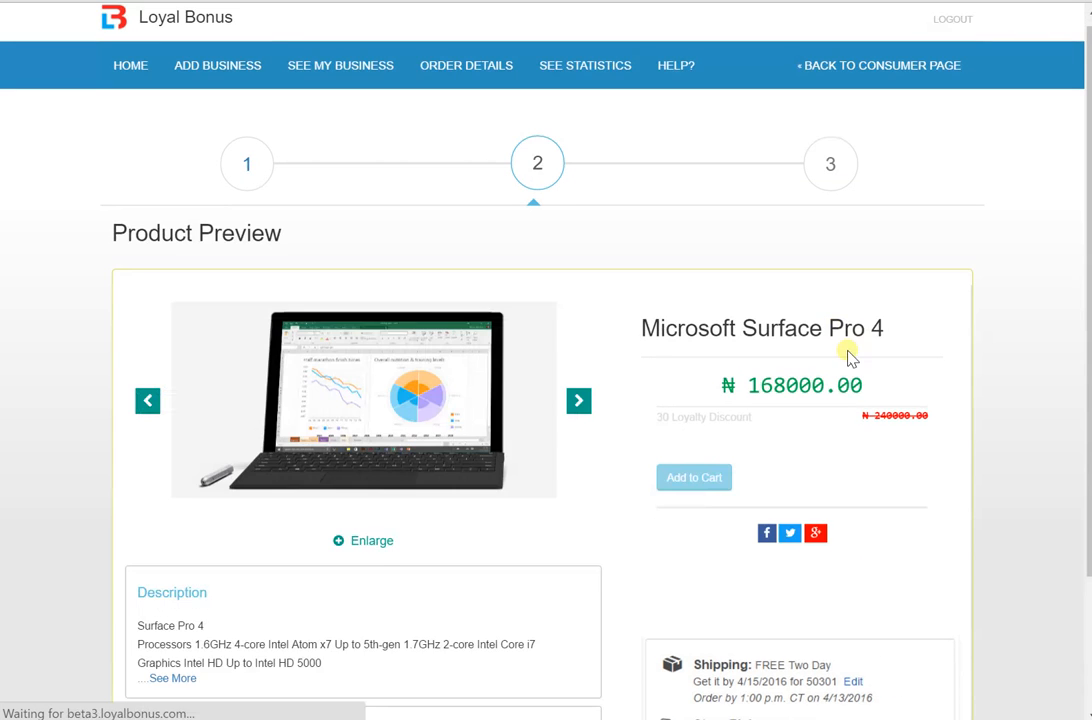
Review the product preview, expanding the full description to read it and collapsing it again
{"action": "scroll", "coordinate": [938, 475], "scroll_direction": "down", "scroll_amount": 3}
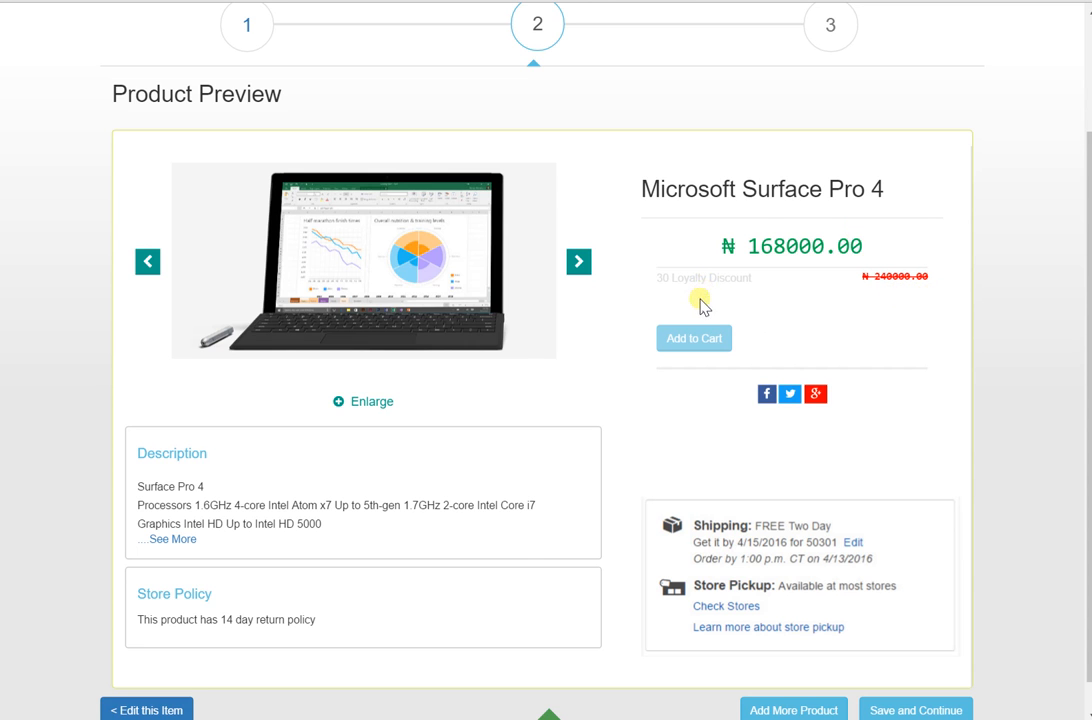
{"action": "scroll", "coordinate": [522, 378], "scroll_direction": "down", "scroll_amount": 1}
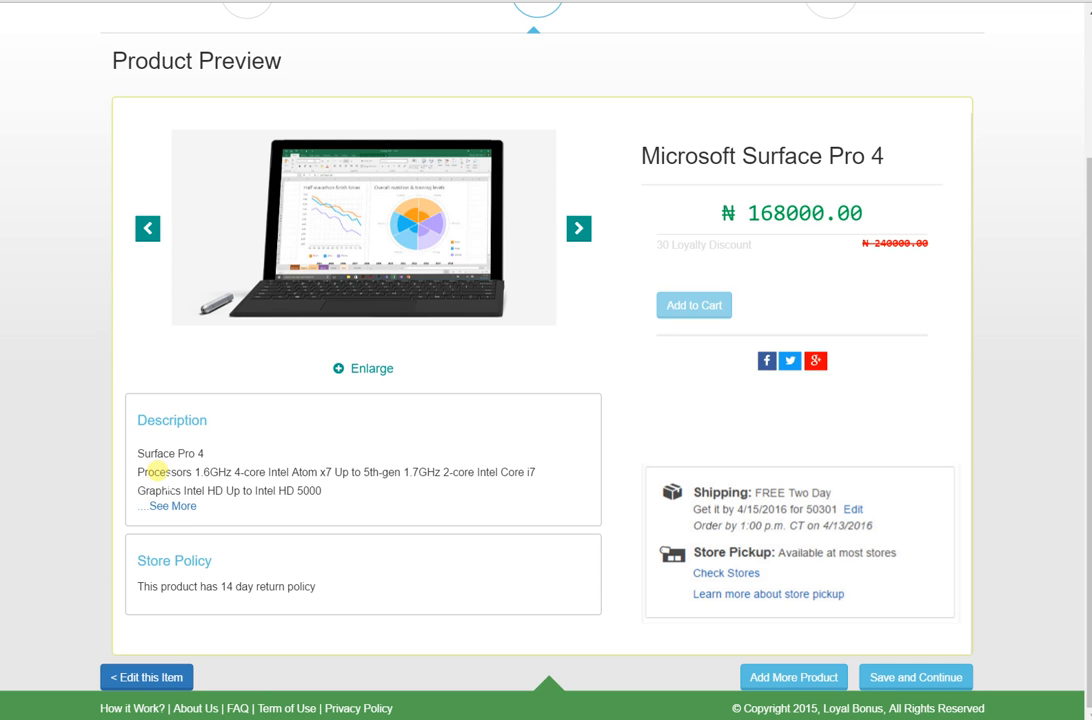
{"action": "left_click", "coordinate": [166, 506]}
{"action": "scroll", "coordinate": [200, 497], "scroll_direction": "down", "scroll_amount": 6}
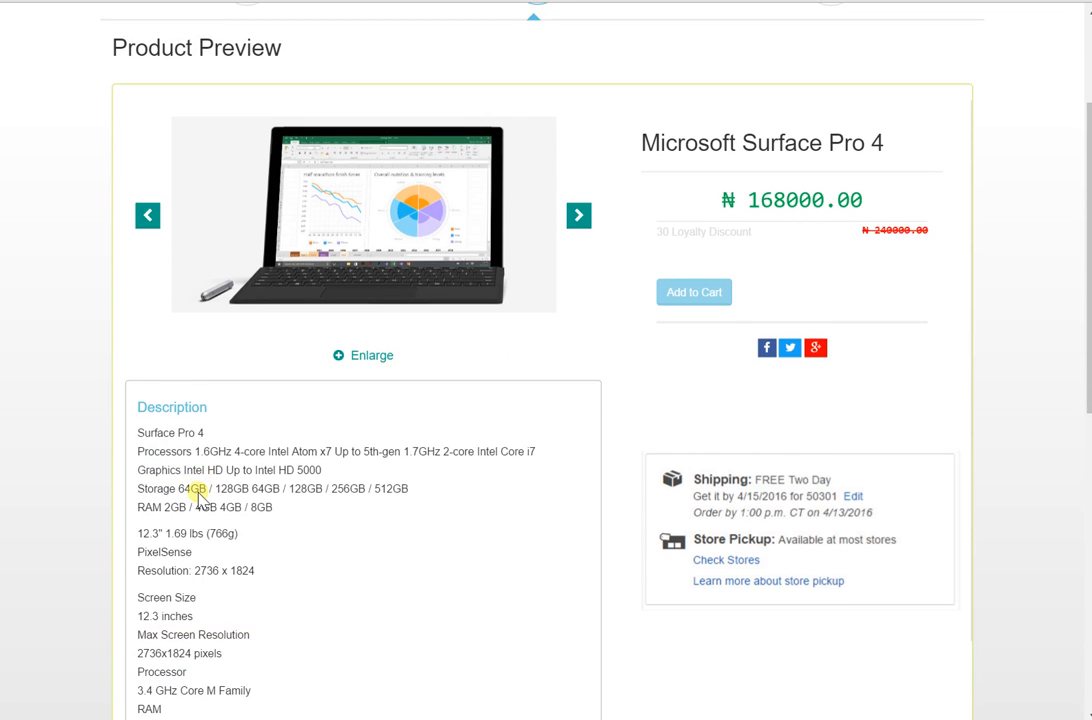
{"action": "scroll", "coordinate": [180, 552], "scroll_direction": "down", "scroll_amount": 1}
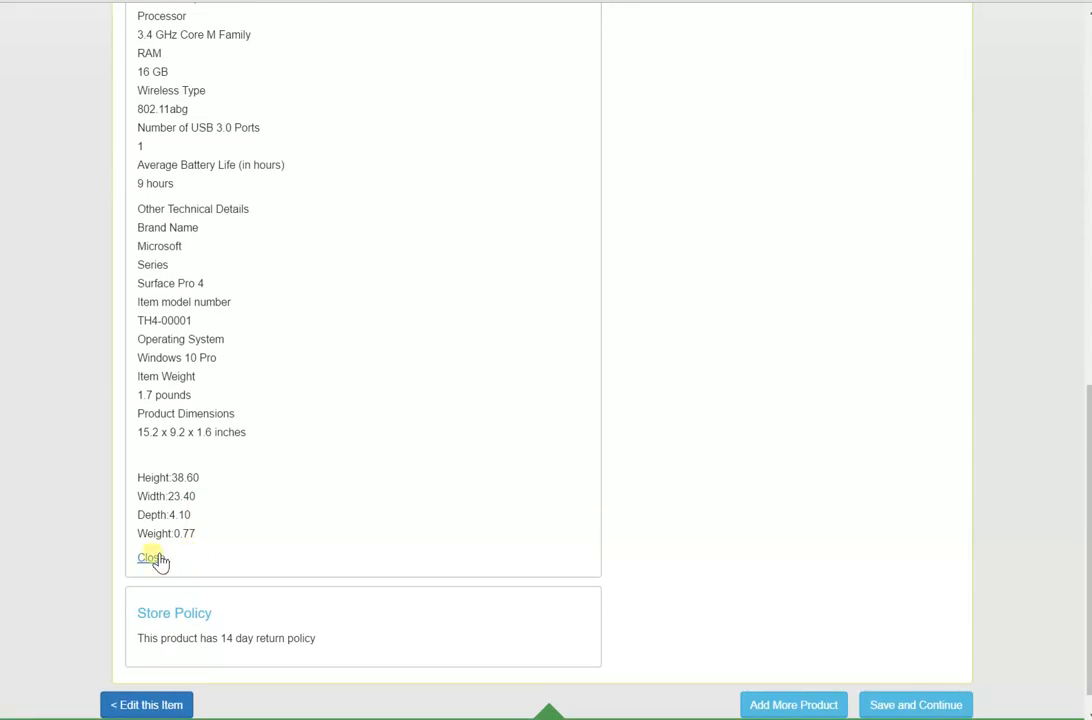
{"action": "left_click", "coordinate": [151, 558]}
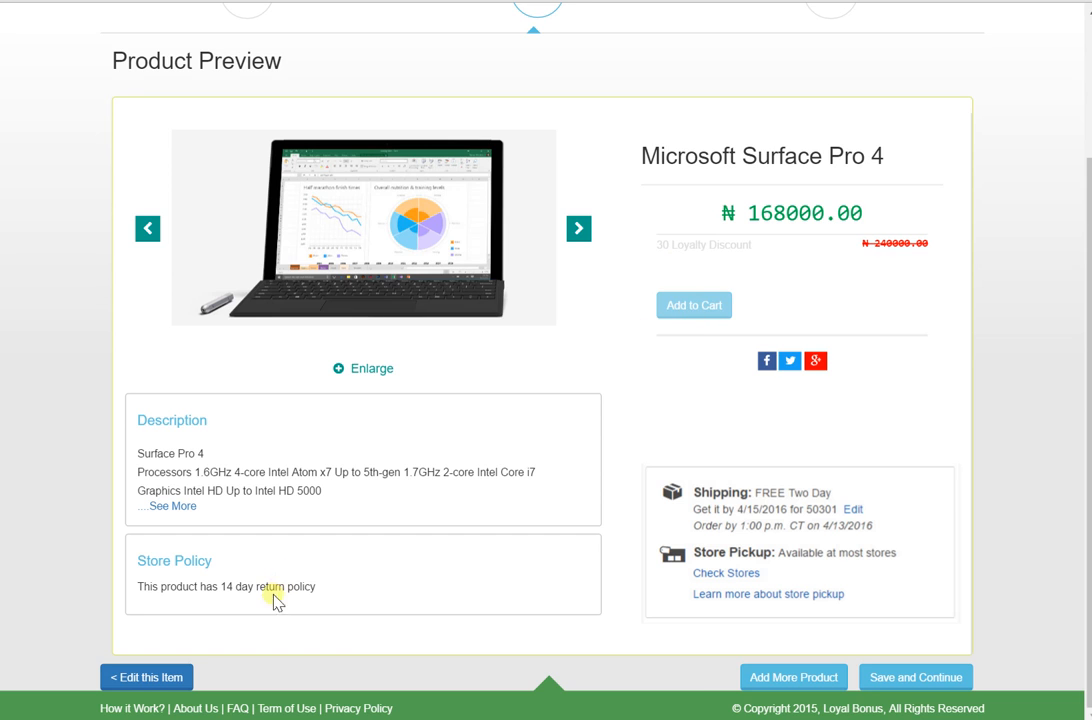
Save the previewed product, agree to the Terms & Conditions and submit the store
{"action": "left_click", "coordinate": [938, 680]}
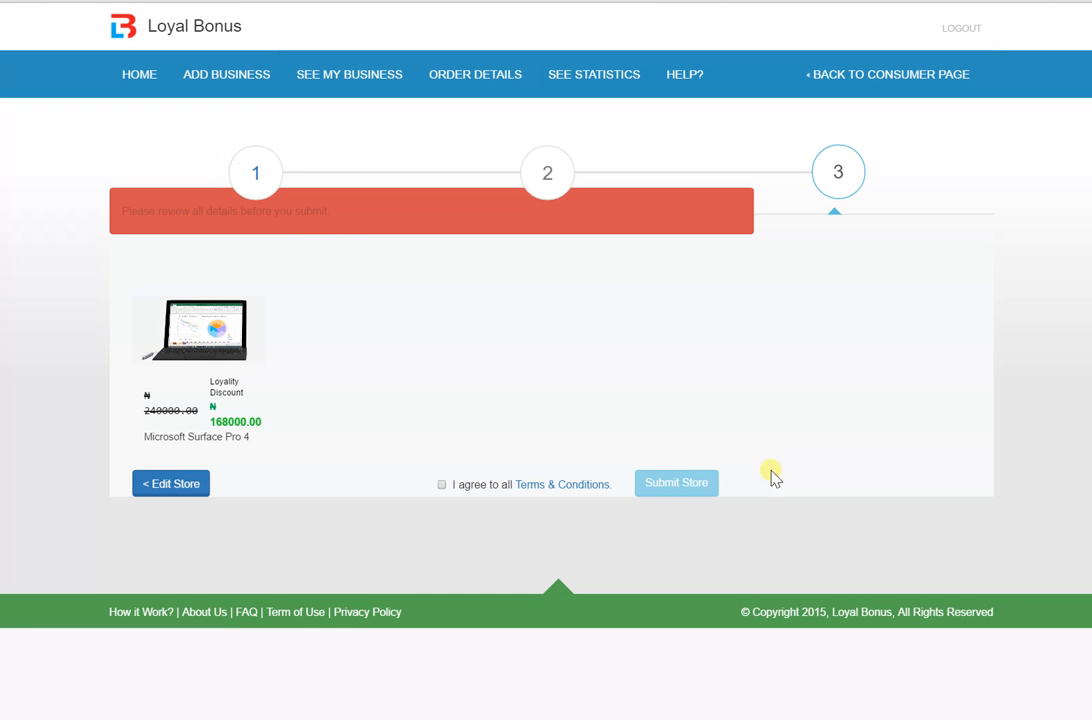
{"action": "left_click", "coordinate": [442, 486]}
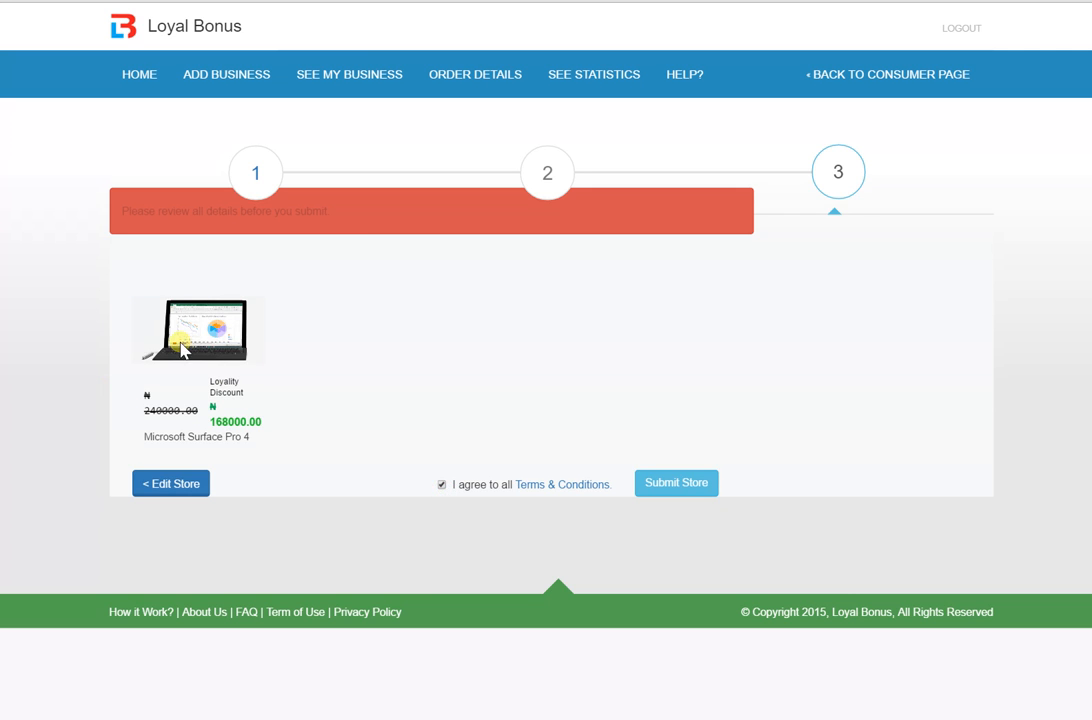
{"action": "left_click", "coordinate": [697, 487]}
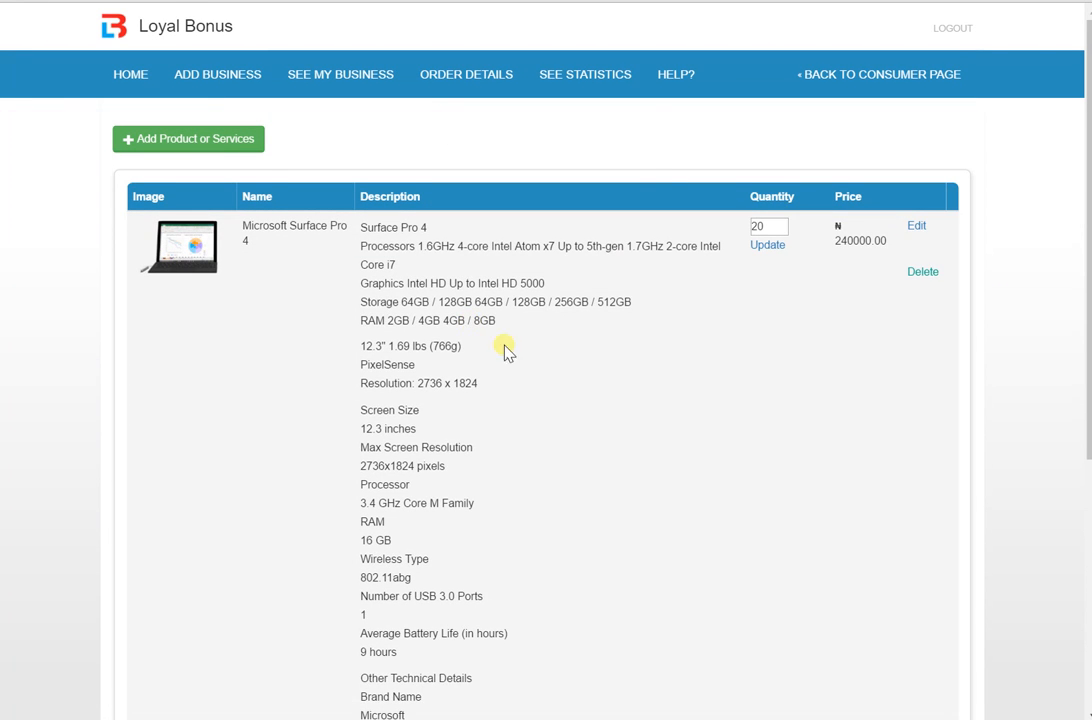
Look through the store's product listing, start adding another item and set its type to Service
{"action": "scroll", "coordinate": [680, 430], "scroll_direction": "down", "scroll_amount": 3}
{"action": "scroll", "coordinate": [677, 442], "scroll_direction": "down", "scroll_amount": 2}
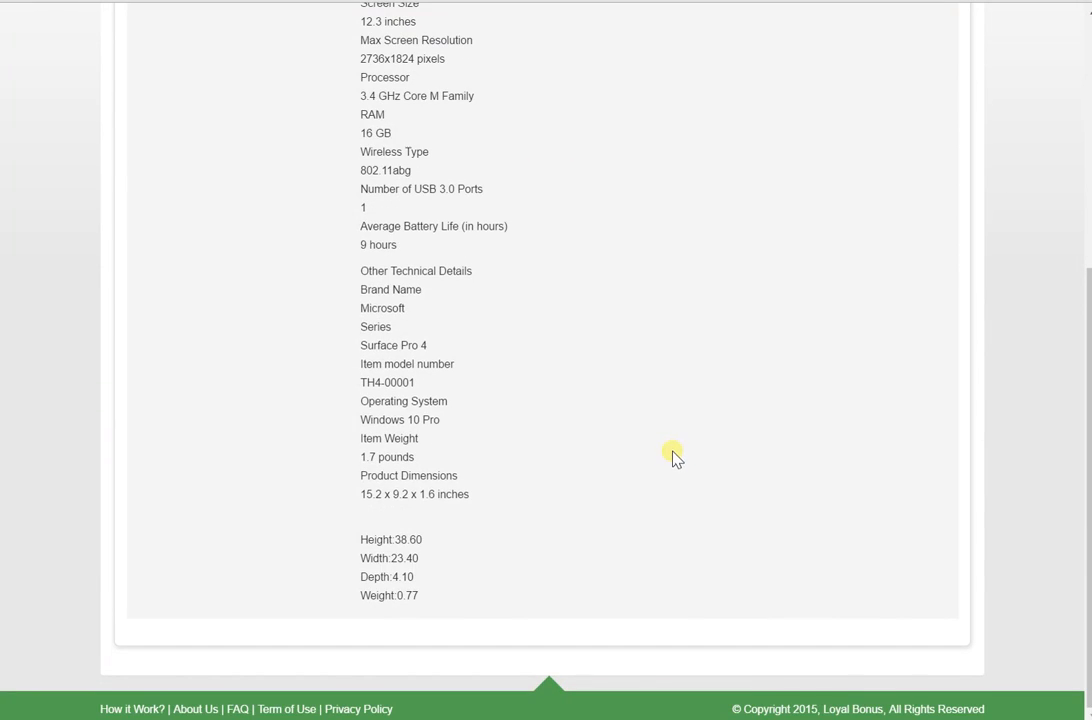
{"action": "scroll", "coordinate": [673, 458], "scroll_direction": "up", "scroll_amount": 4}
{"action": "left_click", "coordinate": [154, 139]}
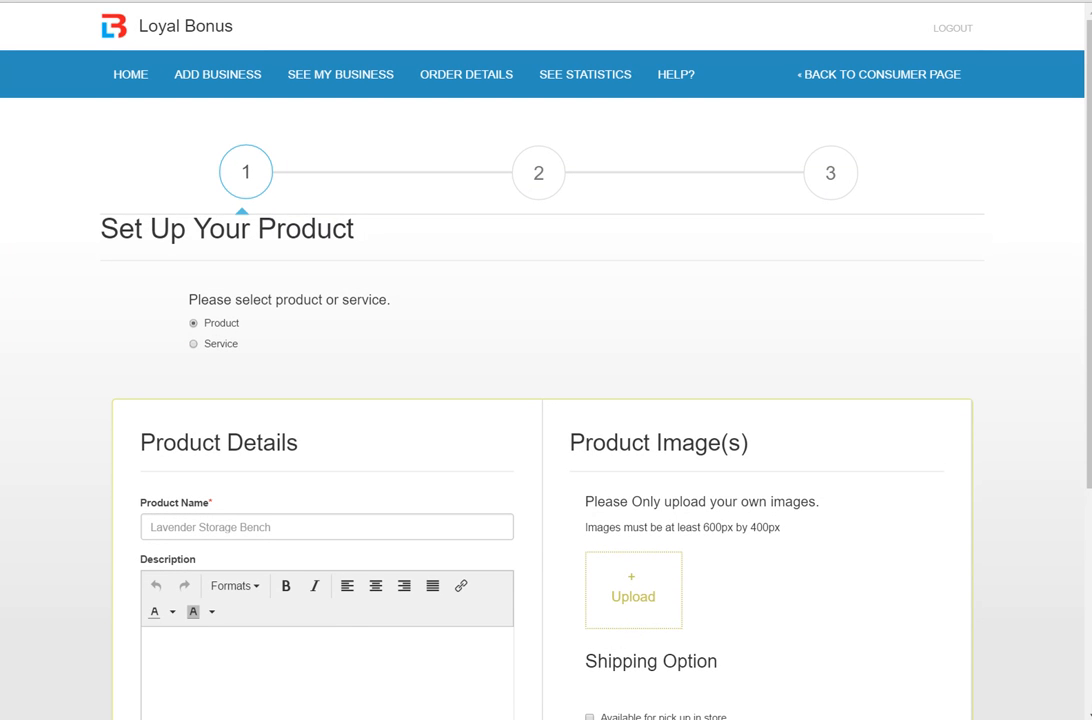
{"action": "left_click", "coordinate": [193, 344]}
{"action": "scroll", "coordinate": [205, 430], "scroll_direction": "down", "scroll_amount": 3}
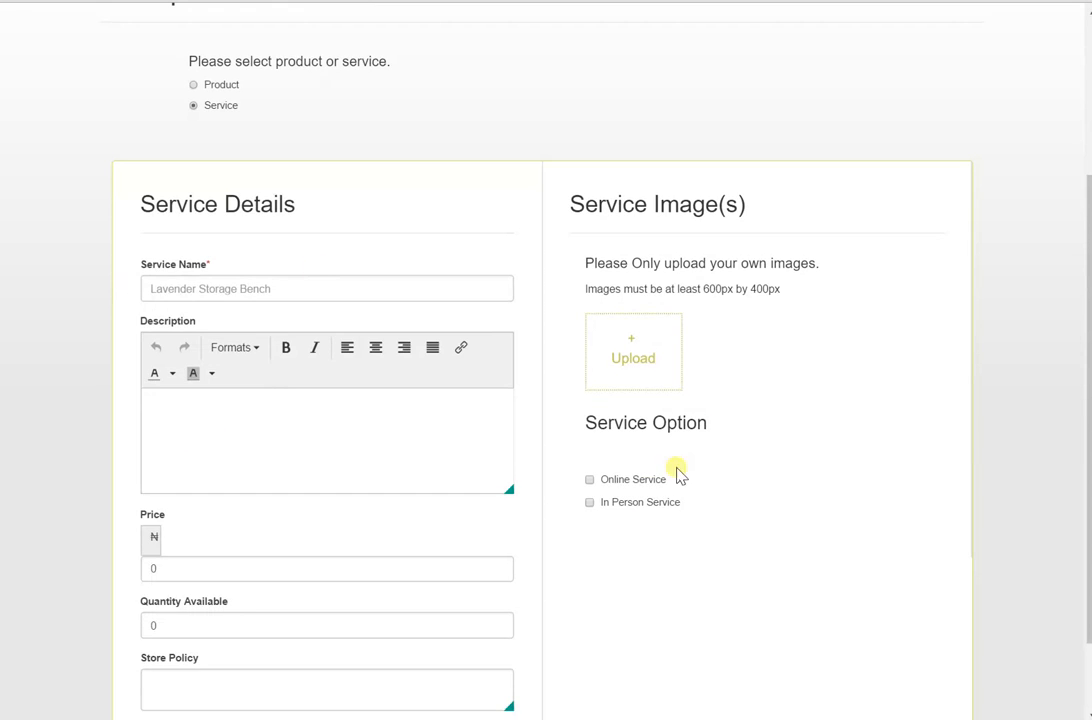
Name the service "Project Management Training & Certifications" and add the description starting "Gain the real-world skills you need to manage projects"
{"action": "left_click", "coordinate": [200, 288]}
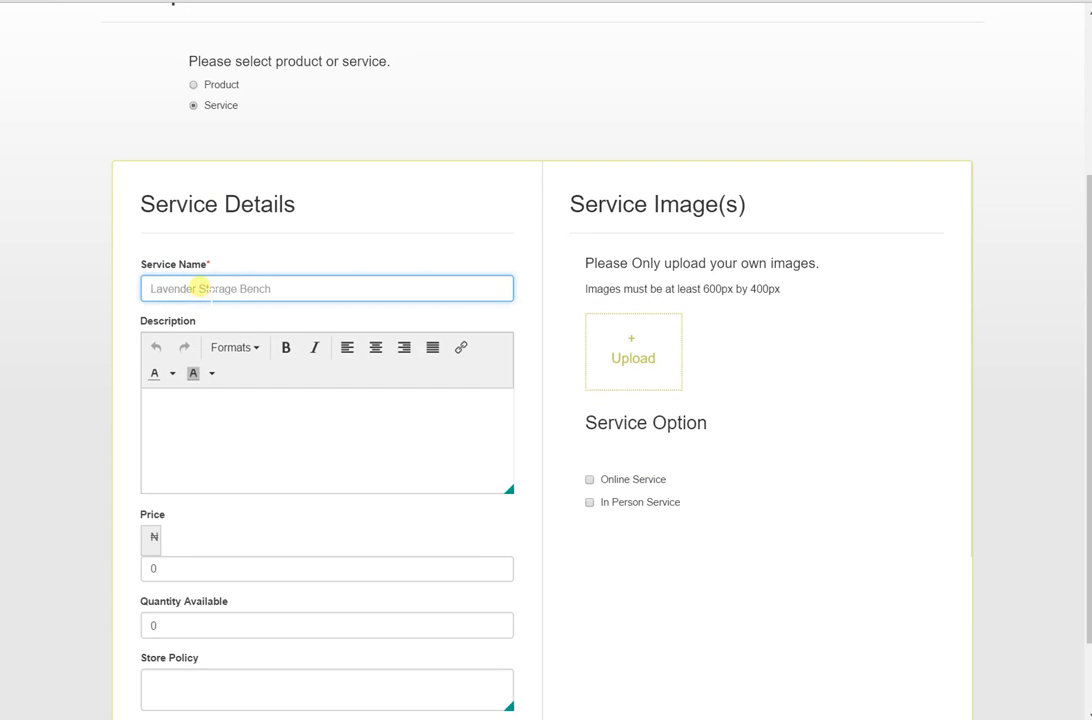
{"action": "type", "text": "Project Management Training & Certifications"}
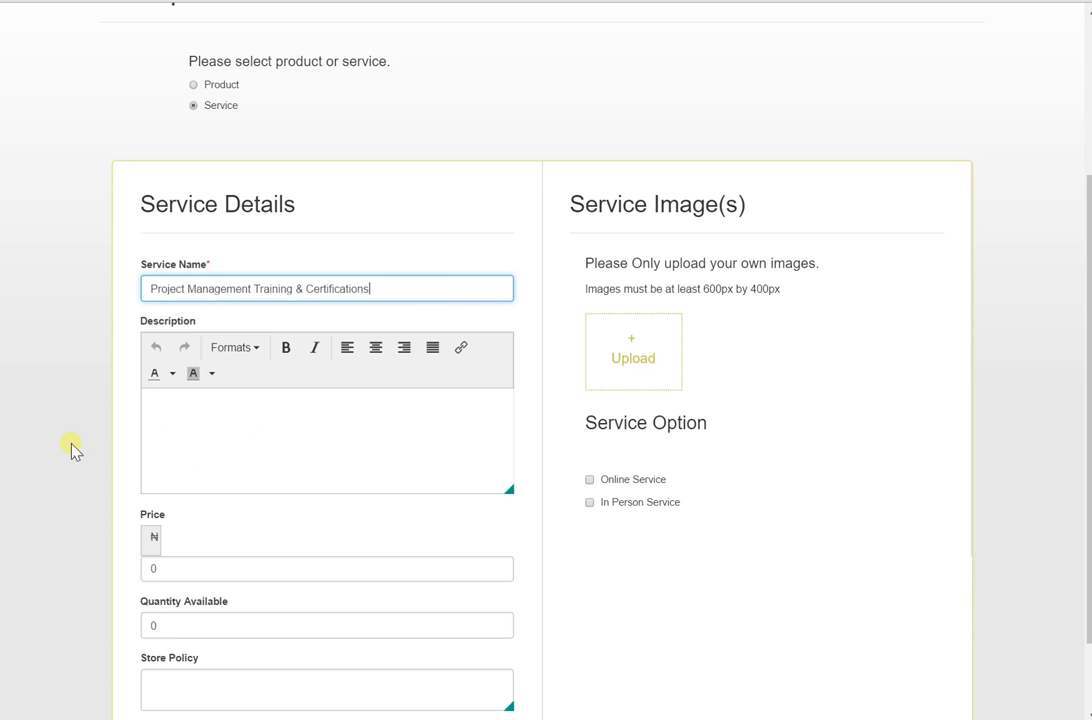
{"action": "key", "text": "Tab"}
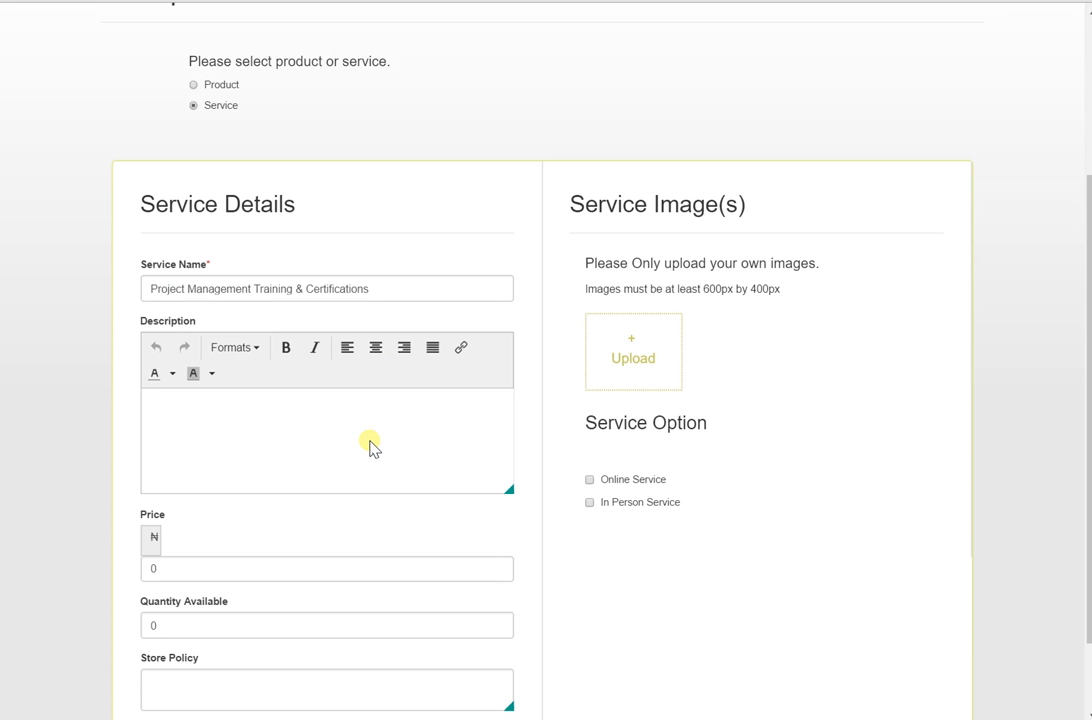
{"action": "type", "text": "Gain the real-world skills you need to manage projects, estimate risk and develop leadership skills with Learning Tree's Project Management training curriculum. Enhance your credentials with Project Management Professional (PMP)®, PMI-Agile Certified Practitioner (PMI-ACP)®, and Certified Associate in Project Management (CAPM)® certifications."}
Remove the bold formatting from the whole service description and set the price to 40000
{"action": "left_click_drag", "start_coordinate": [357, 444], "coordinate": [116, 399]}
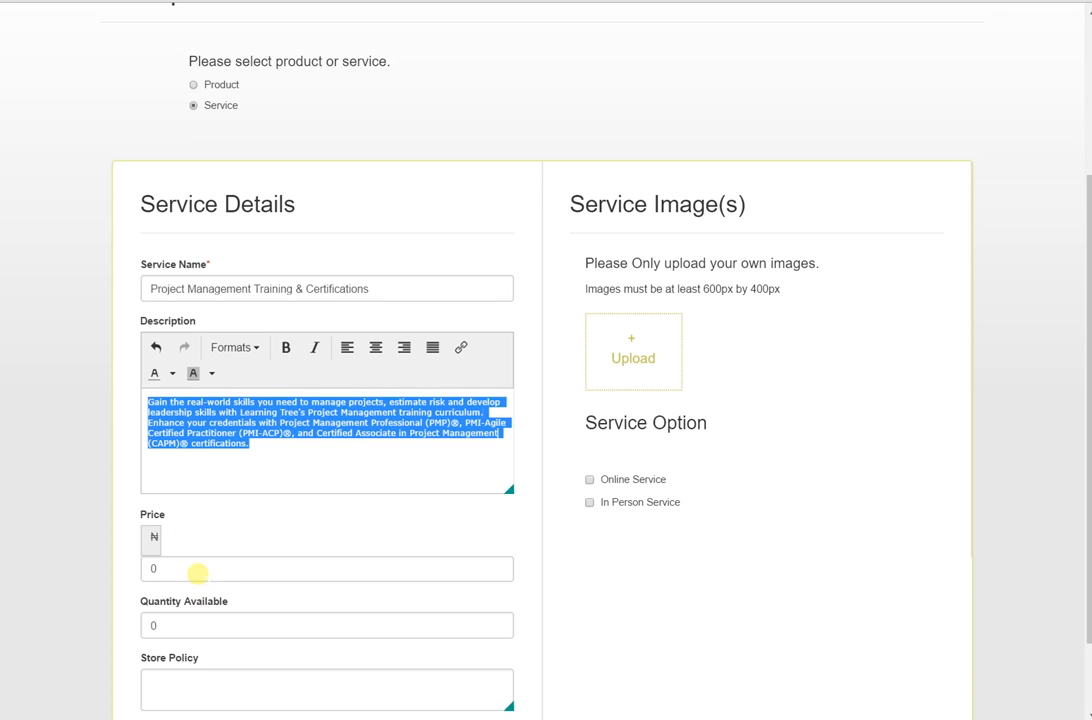
{"action": "left_click", "coordinate": [197, 572]}
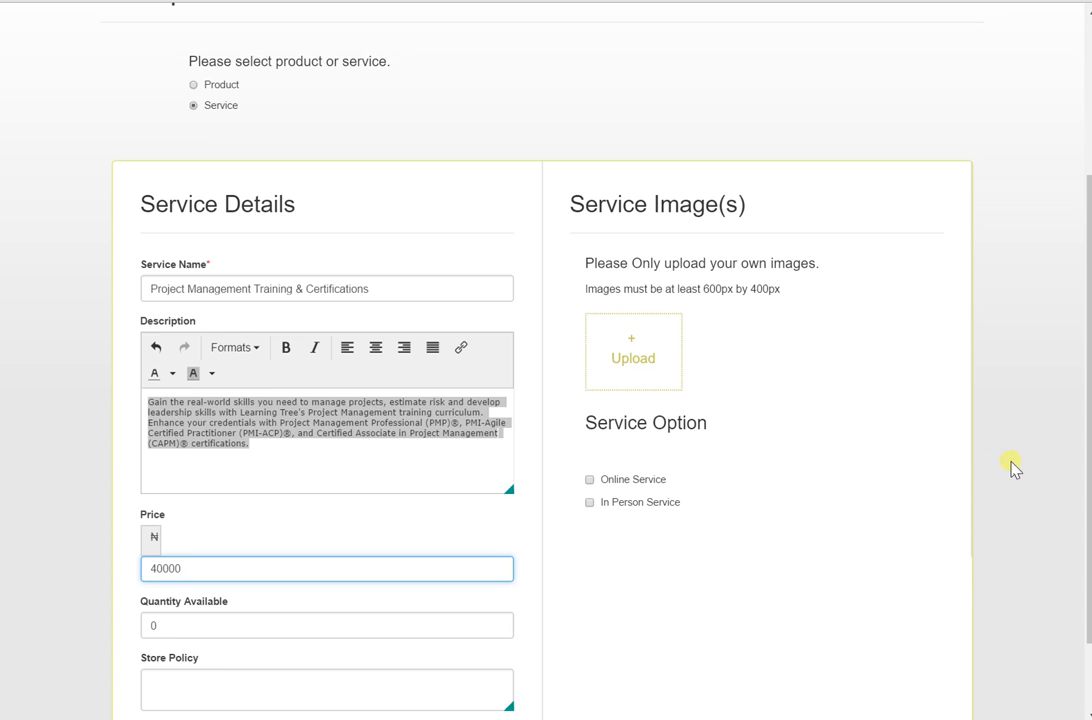
{"action": "scroll", "coordinate": [431, 548], "scroll_direction": "down", "scroll_amount": 1}
{"action": "left_click", "coordinate": [215, 527]}
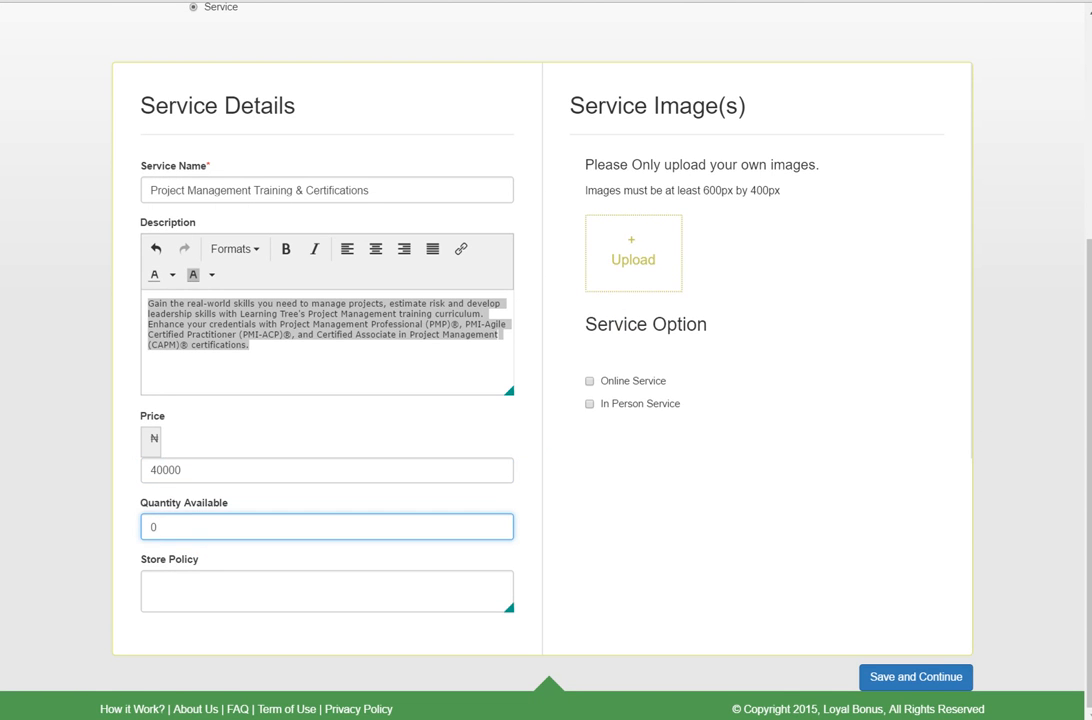
{"action": "left_click", "coordinate": [238, 590]}
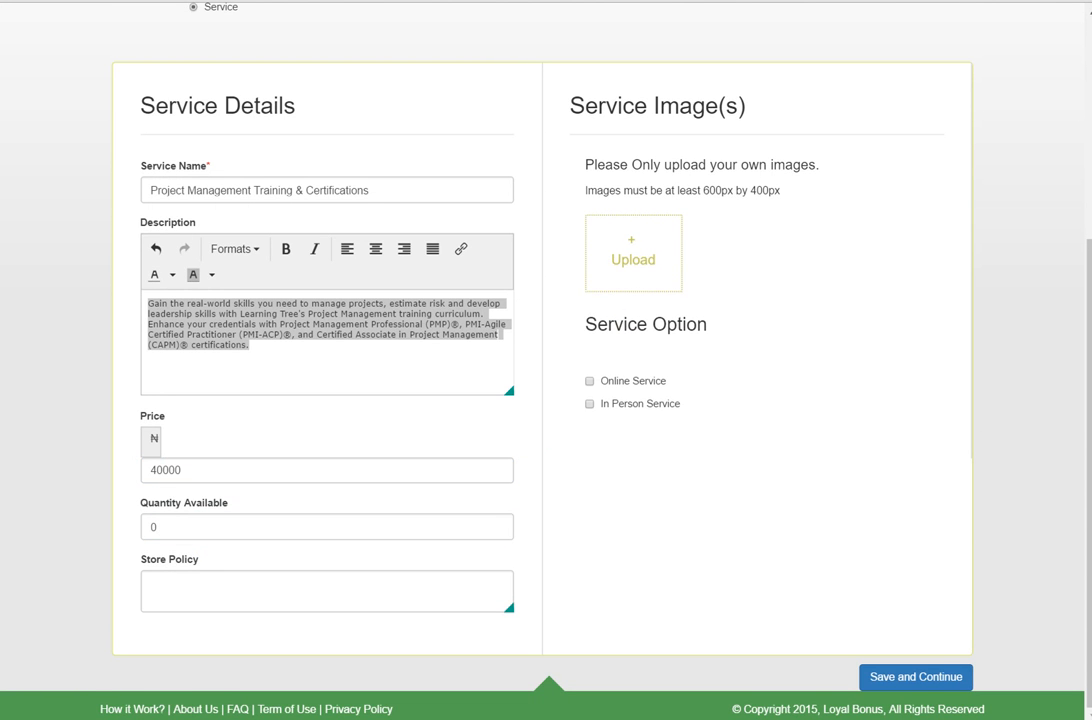
{"action": "left_click", "coordinate": [163, 526]}
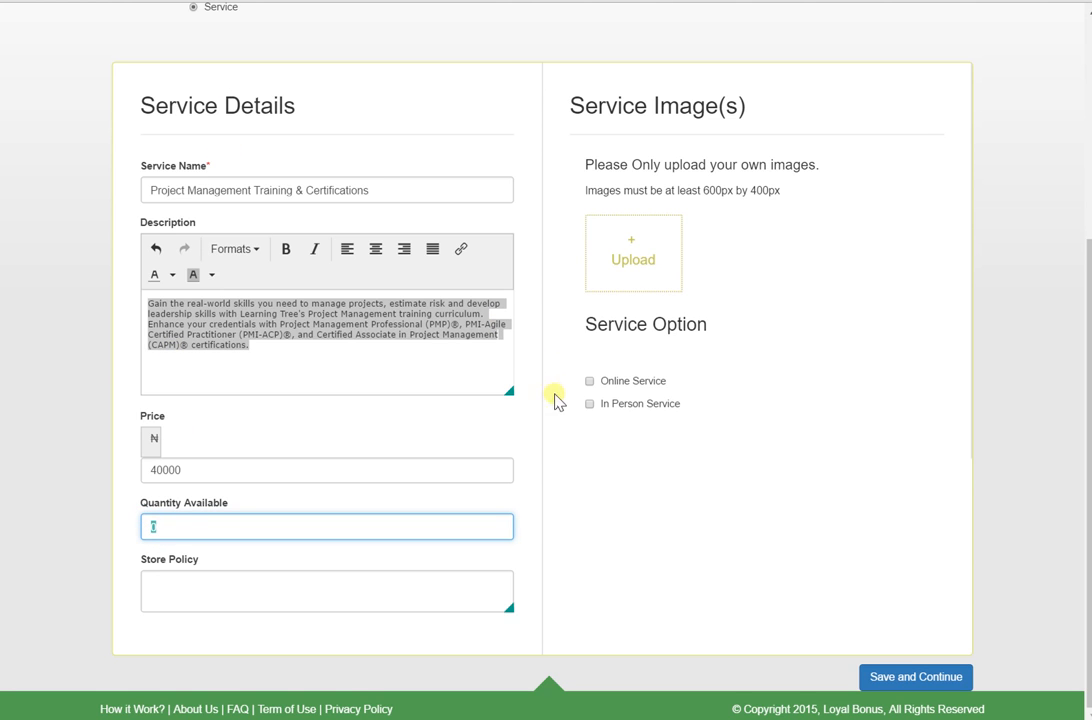
Enable both service options: Online Service and In Person Service
{"action": "left_click", "coordinate": [589, 382]}
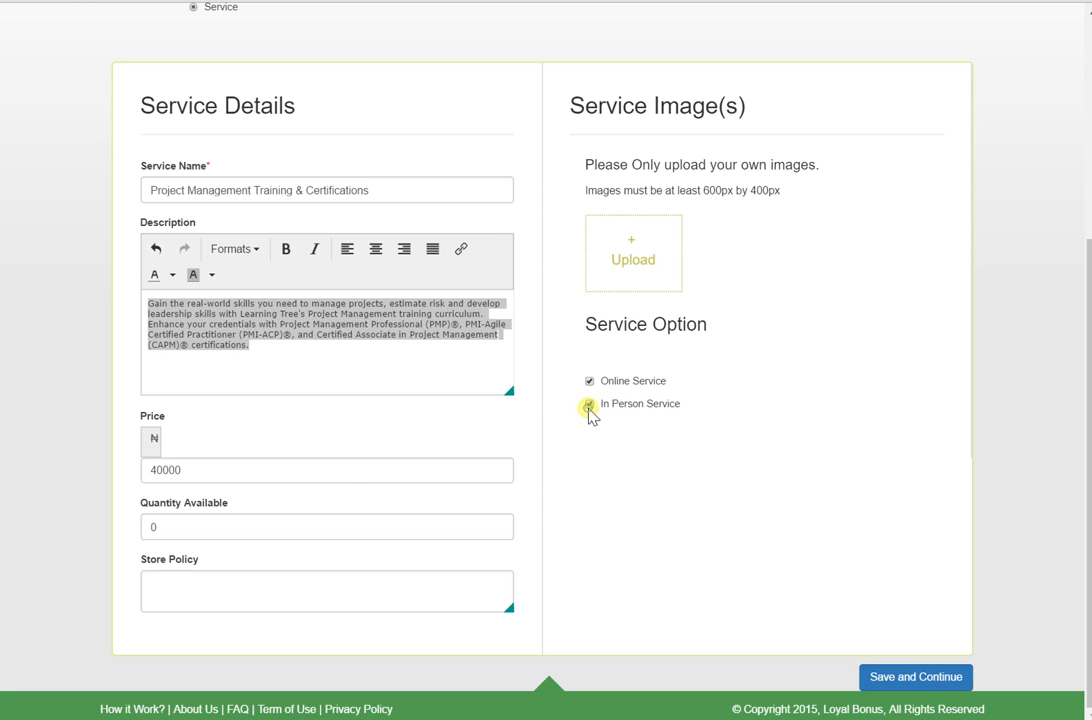
Set the service's available quantity to 150 and enter the store policy "Offer based on training schedule for the year."
{"action": "left_click", "coordinate": [186, 524]}
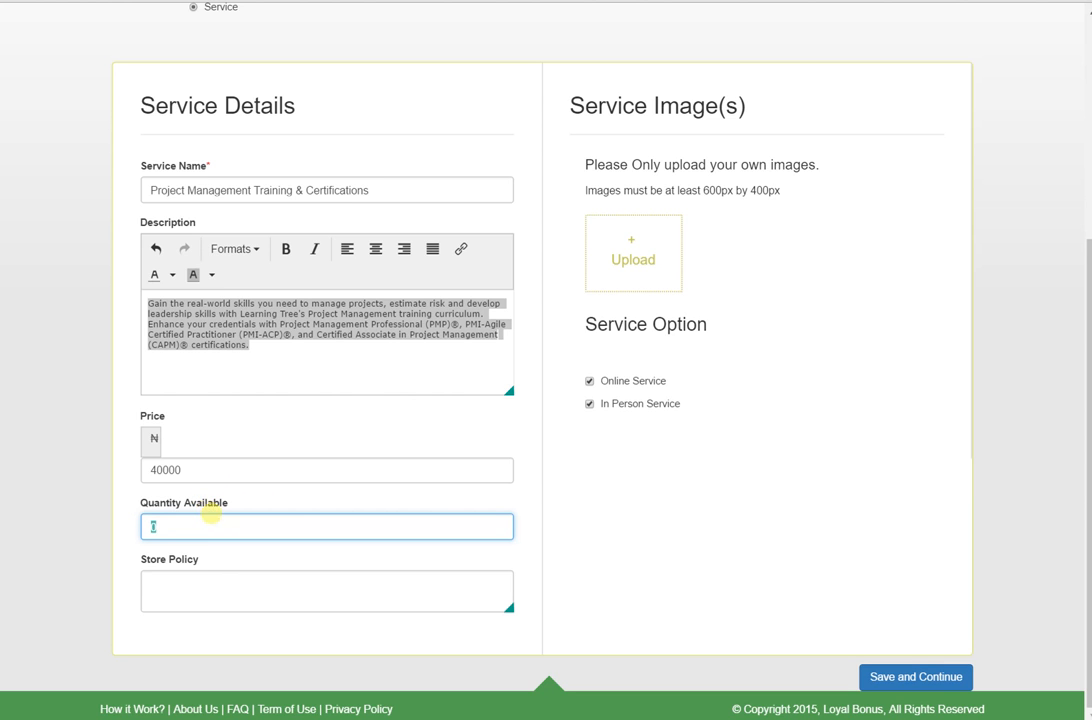
{"action": "type", "text": "150"}
{"action": "left_click", "coordinate": [280, 600]}
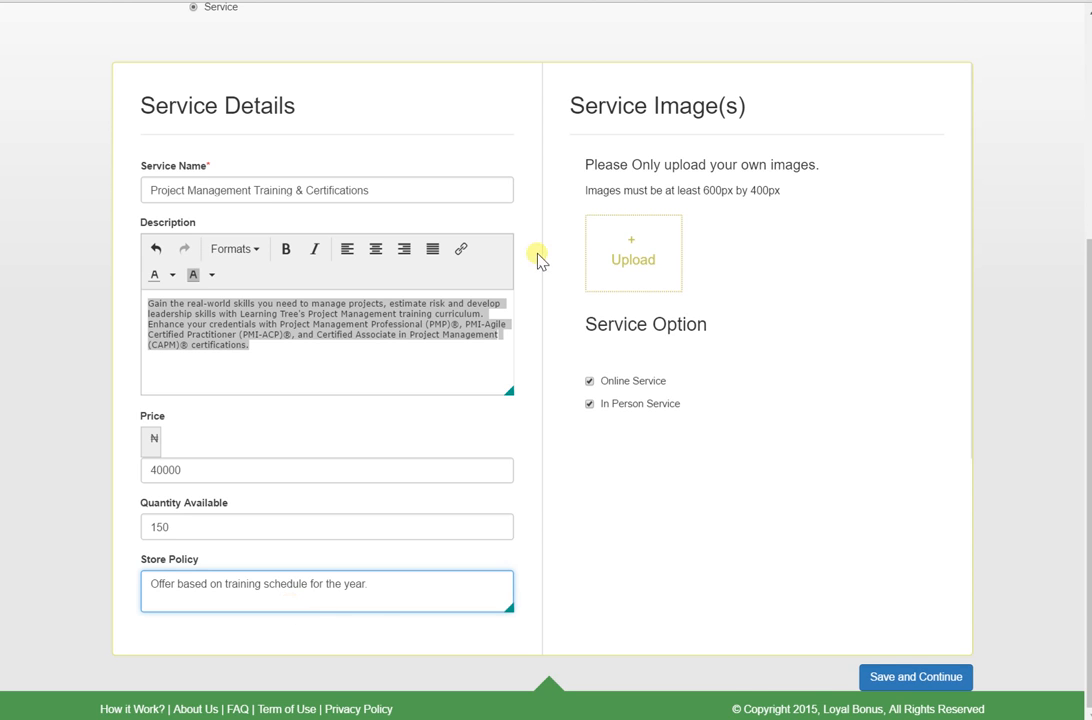
Upload PMP.jpg from the Pictures folder as the service image and save the service to reach its preview
{"action": "left_click", "coordinate": [632, 246]}
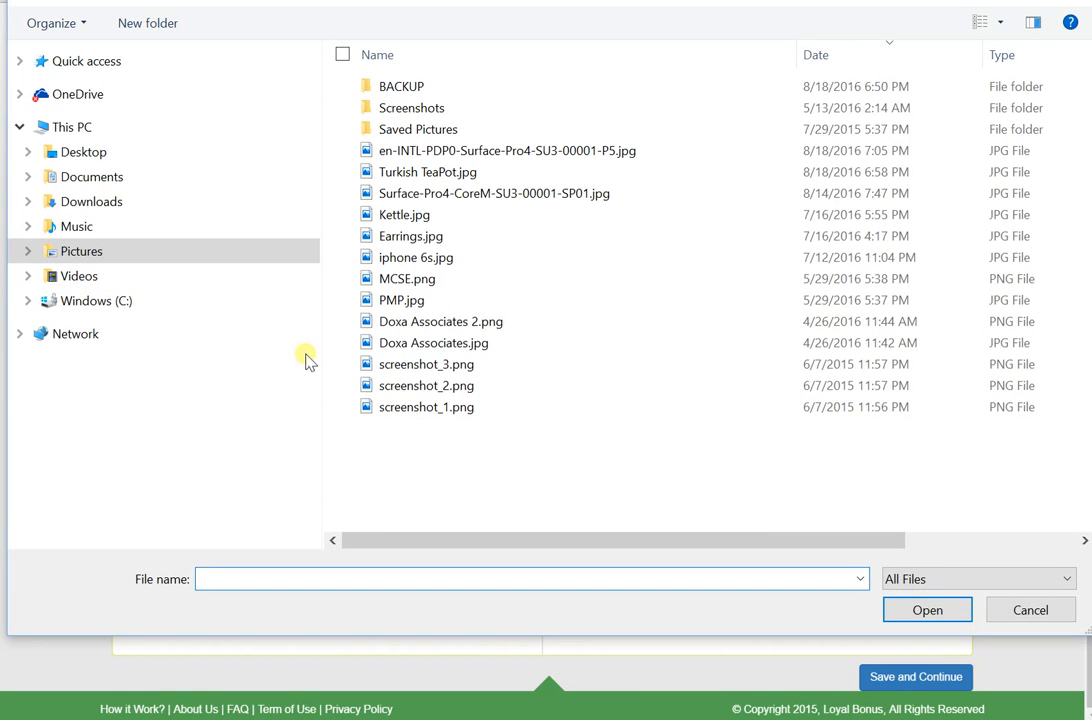
{"action": "left_click", "coordinate": [439, 299]}
{"action": "left_click", "coordinate": [924, 612]}
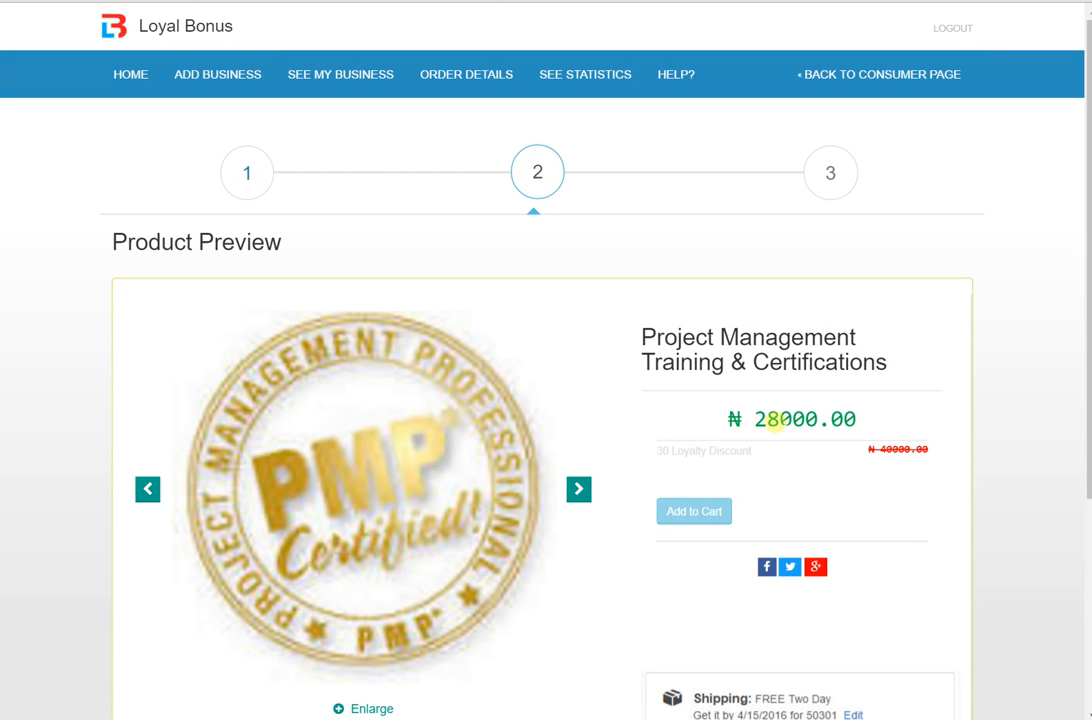
Check the loyalty discount and full description in the service preview, then save and continue to the final store review
{"action": "left_click_drag", "start_coordinate": [659, 452], "coordinate": [767, 441]}
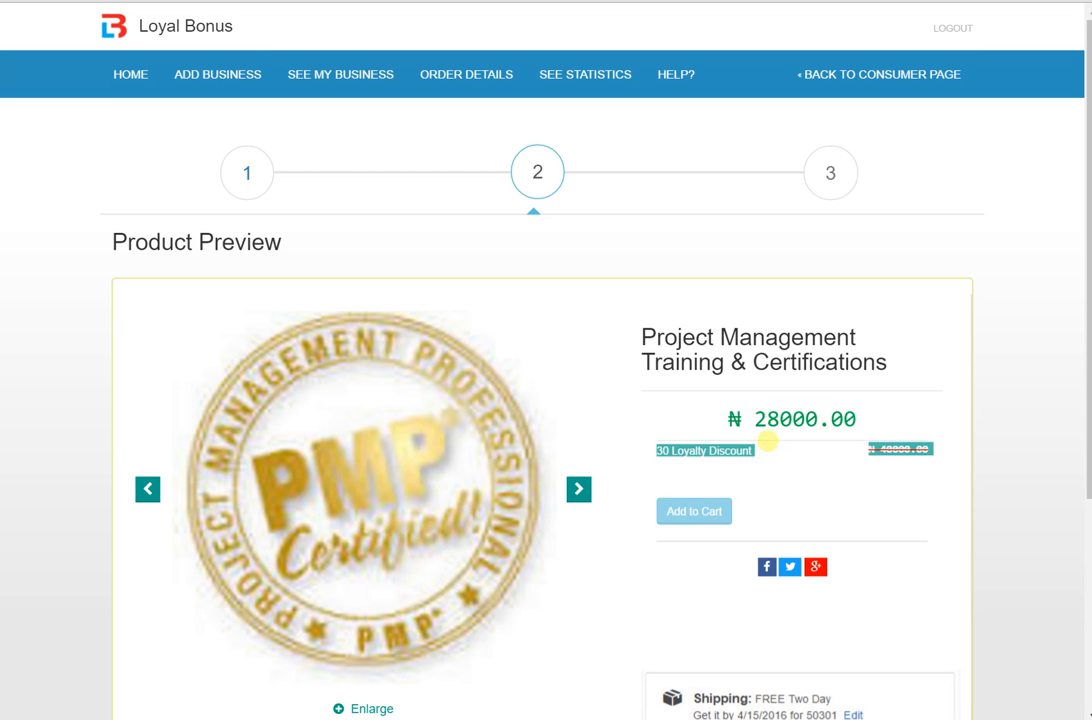
{"action": "scroll", "coordinate": [663, 517], "scroll_direction": "down", "scroll_amount": 3}
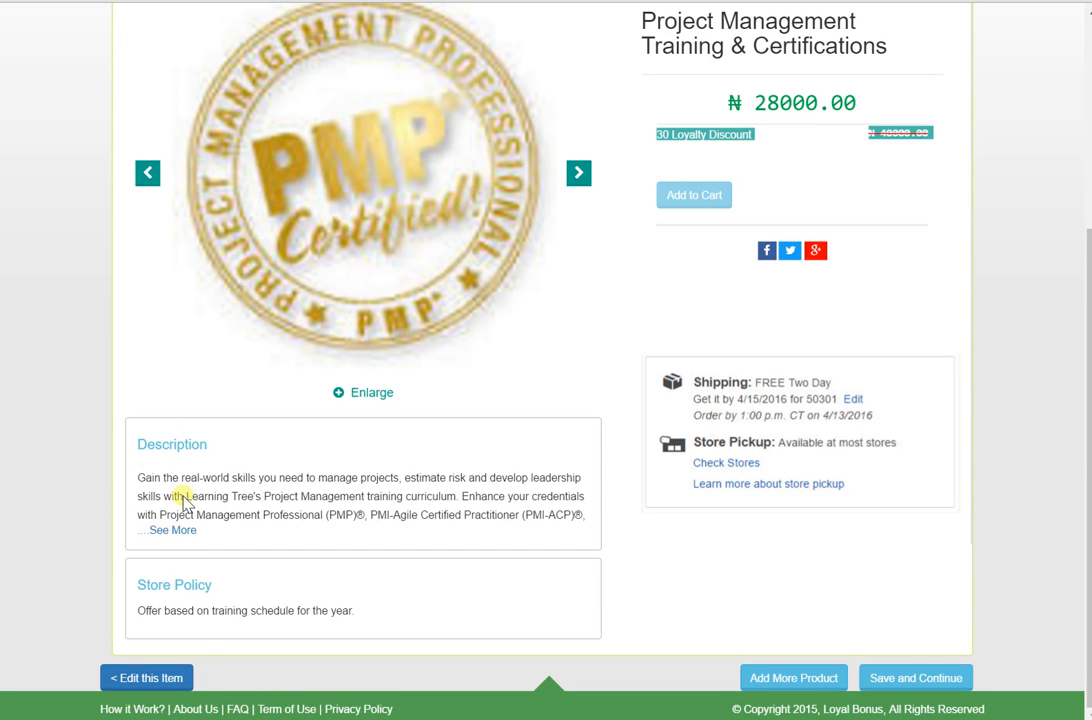
{"action": "left_click", "coordinate": [172, 530]}
{"action": "scroll", "coordinate": [175, 532], "scroll_direction": "down", "scroll_amount": 1}
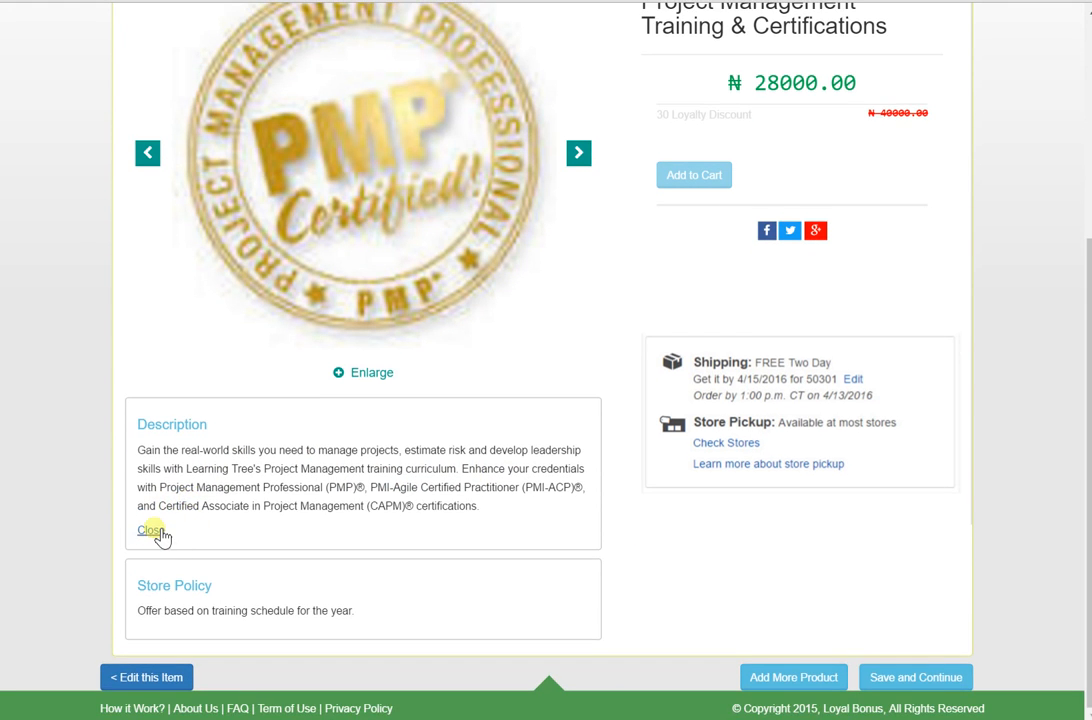
{"action": "left_click", "coordinate": [150, 530]}
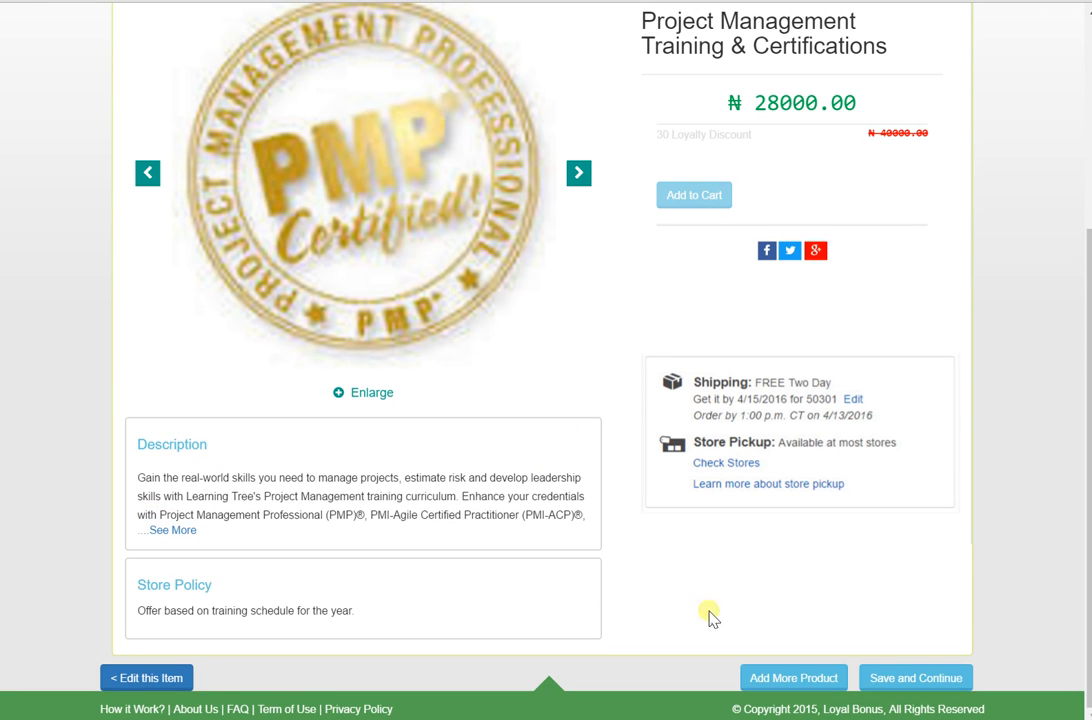
{"action": "left_click", "coordinate": [932, 681]}
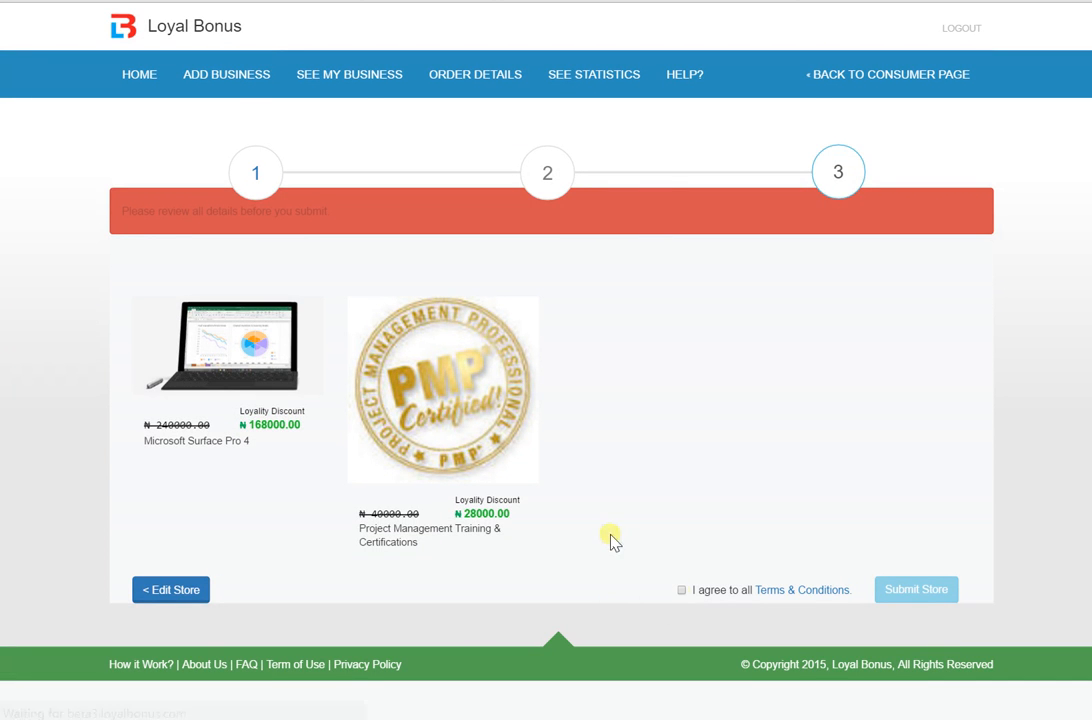
Agree to the Terms & Conditions, submit the store and check both items in the product listing
{"action": "left_click", "coordinate": [682, 593]}
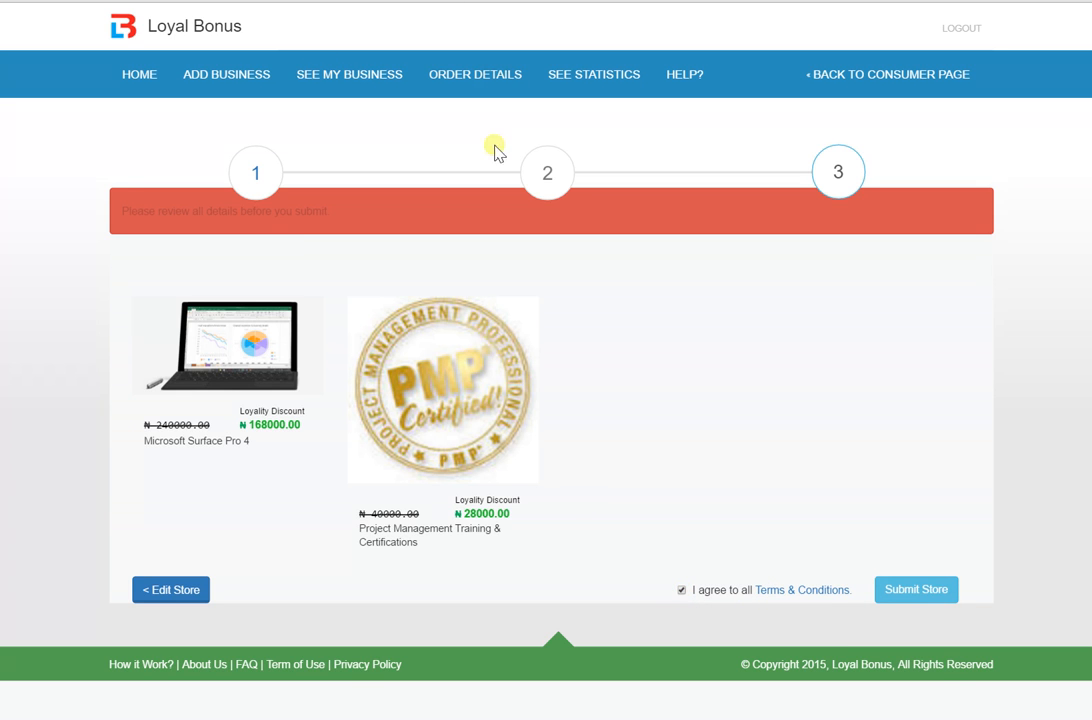
{"action": "left_click", "coordinate": [933, 596]}
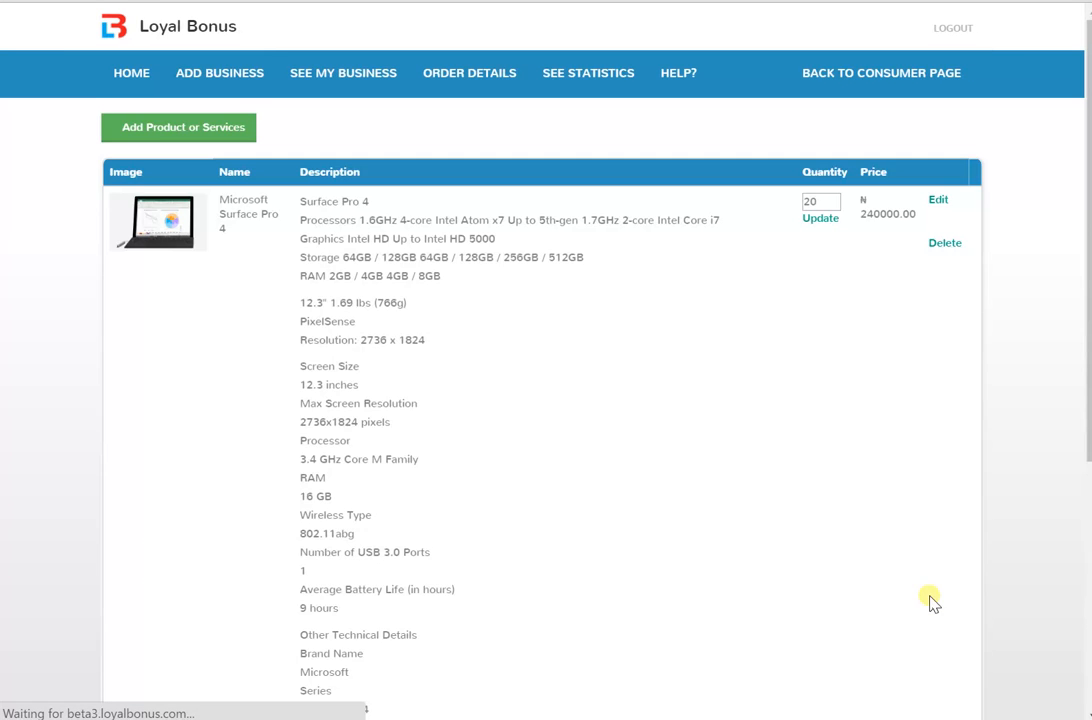
{"action": "scroll", "coordinate": [870, 565], "scroll_direction": "down", "scroll_amount": 5}
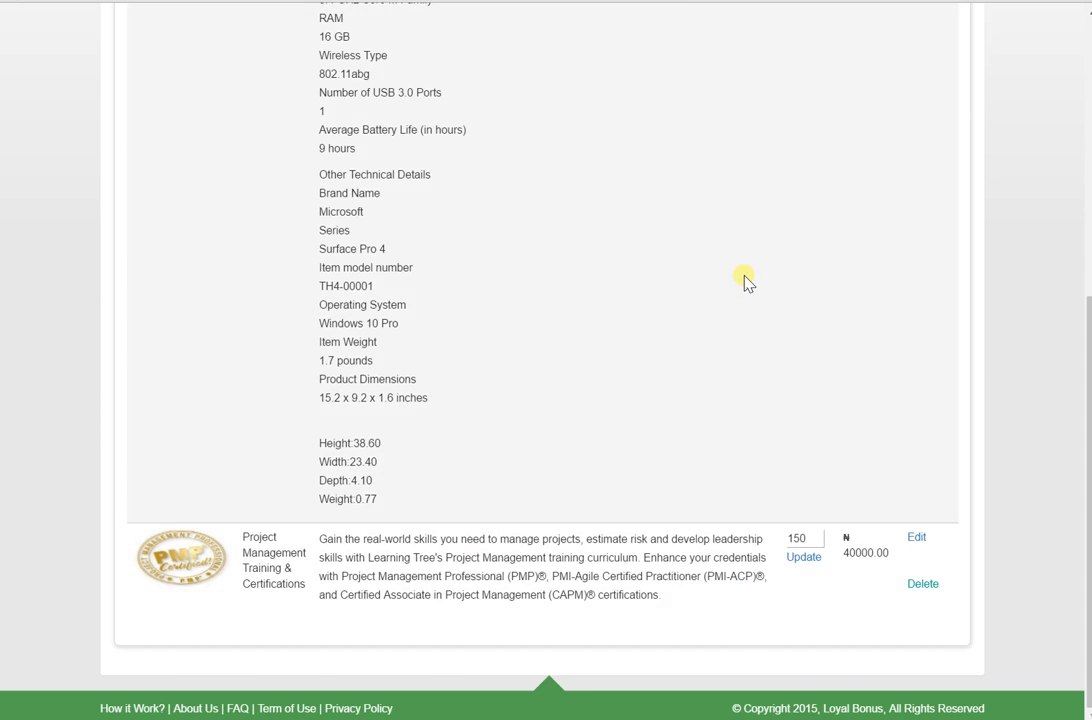
{"action": "scroll", "coordinate": [760, 300], "scroll_direction": "up", "scroll_amount": 5}
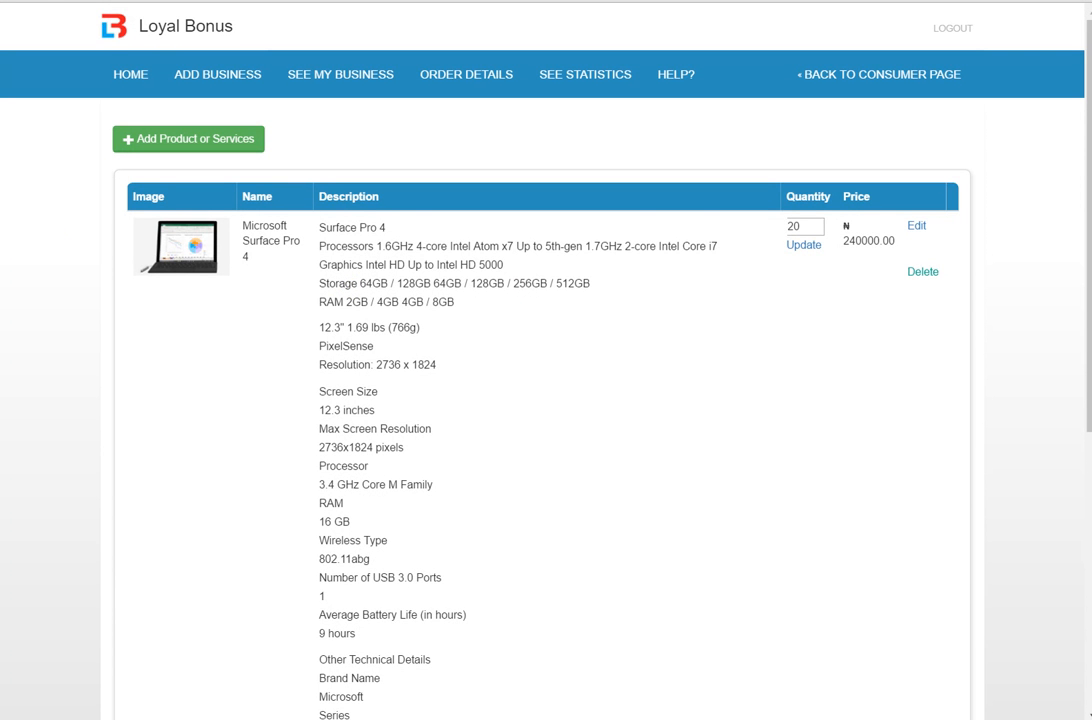